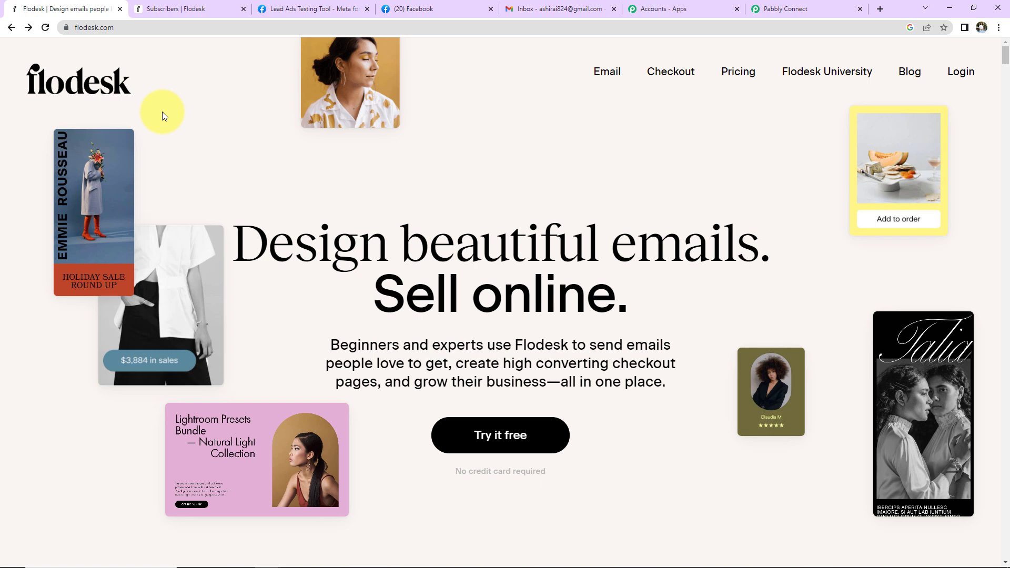
Switch to the Lead Ads Testing Tool tab showing the Ayurvedic Product Brochure Form preview.
click(305, 9)
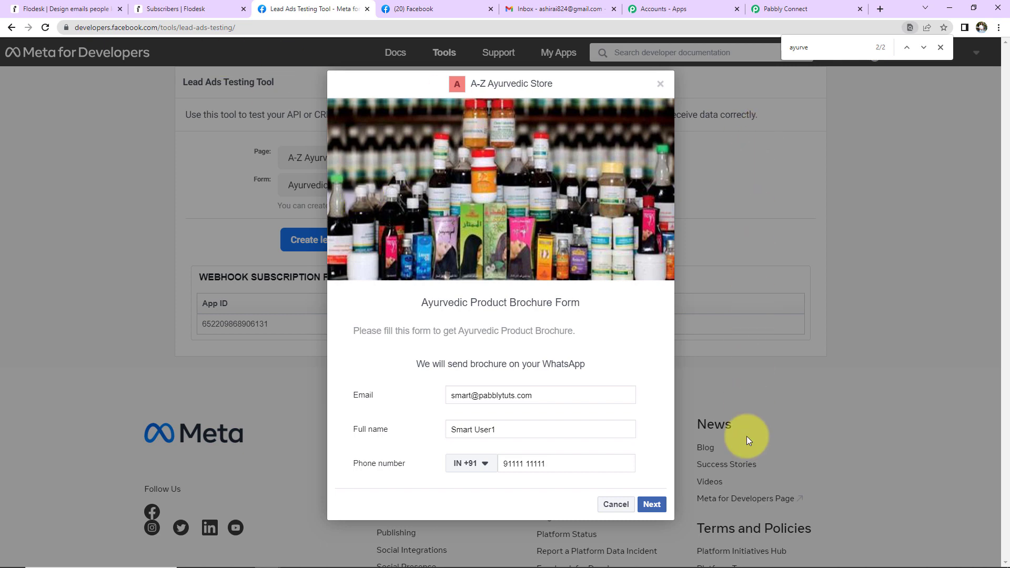
Switch to the Flodesk Subscribers browser tab.
click(198, 9)
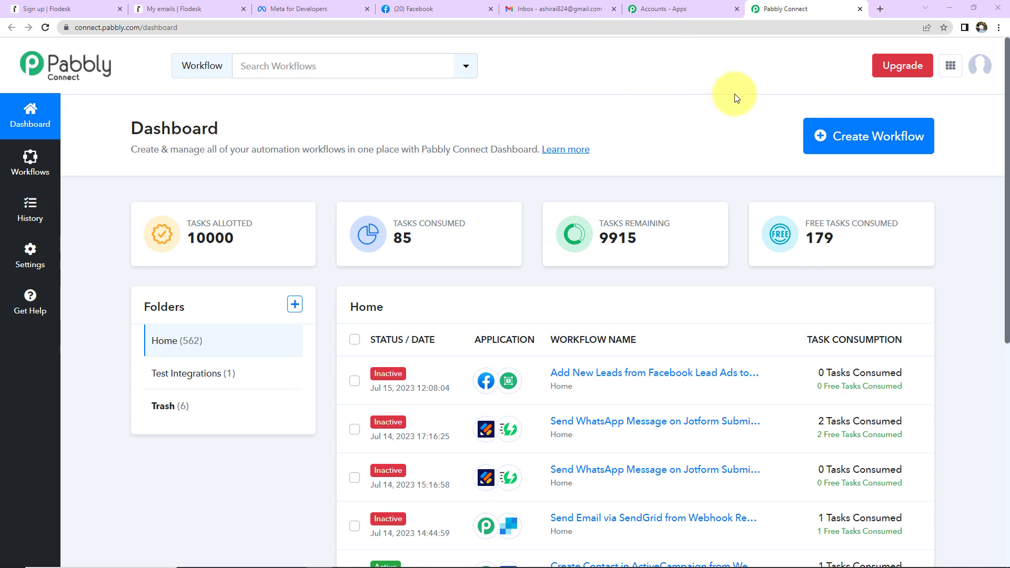
Create a new workflow by pasting in the name 'Add New Leads from Facebook Lead Ads to Flodesk'.
click(883, 154)
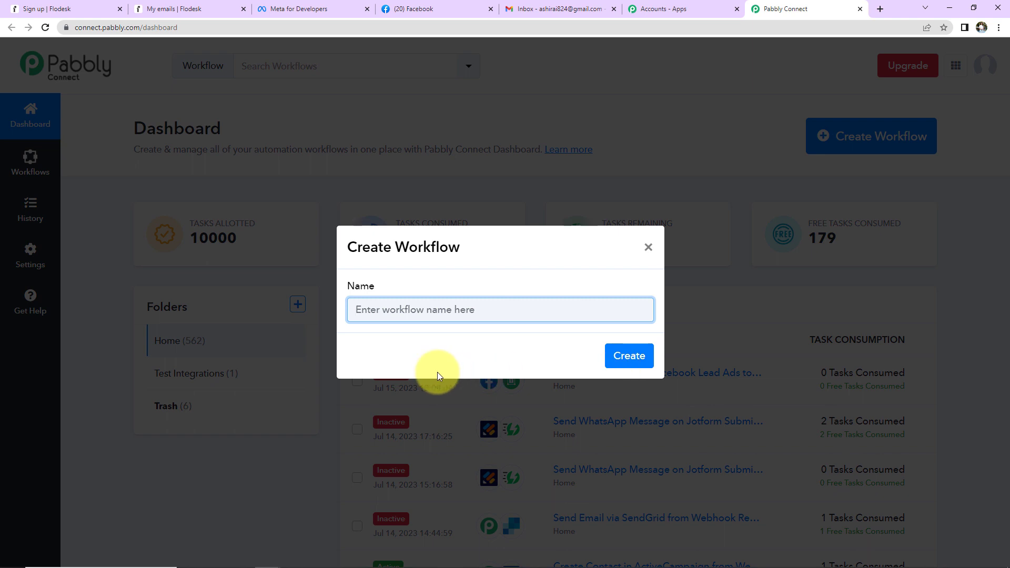
text(Add New Leads from Facebook Lead Ads to Flodesk)
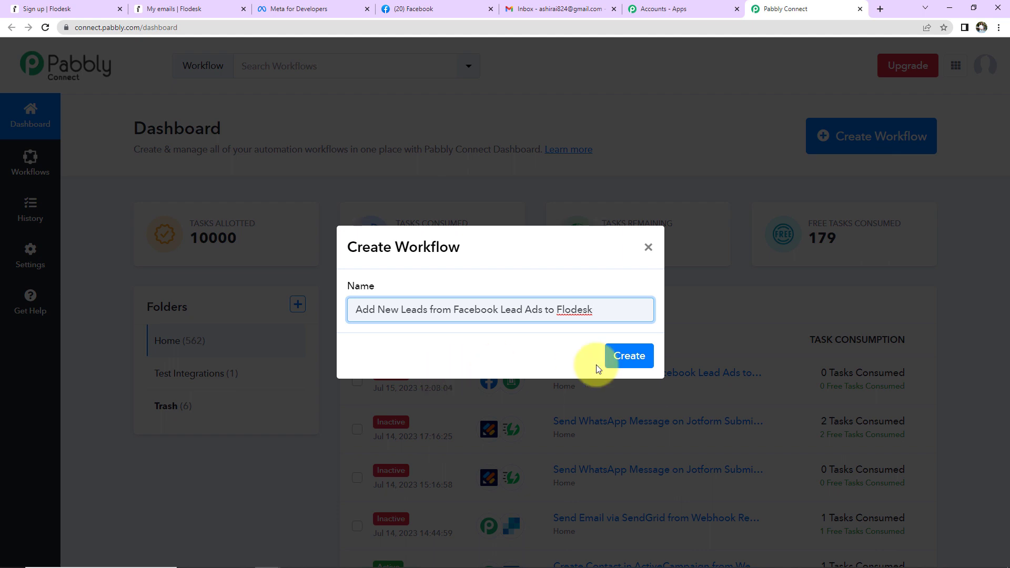
click(627, 355)
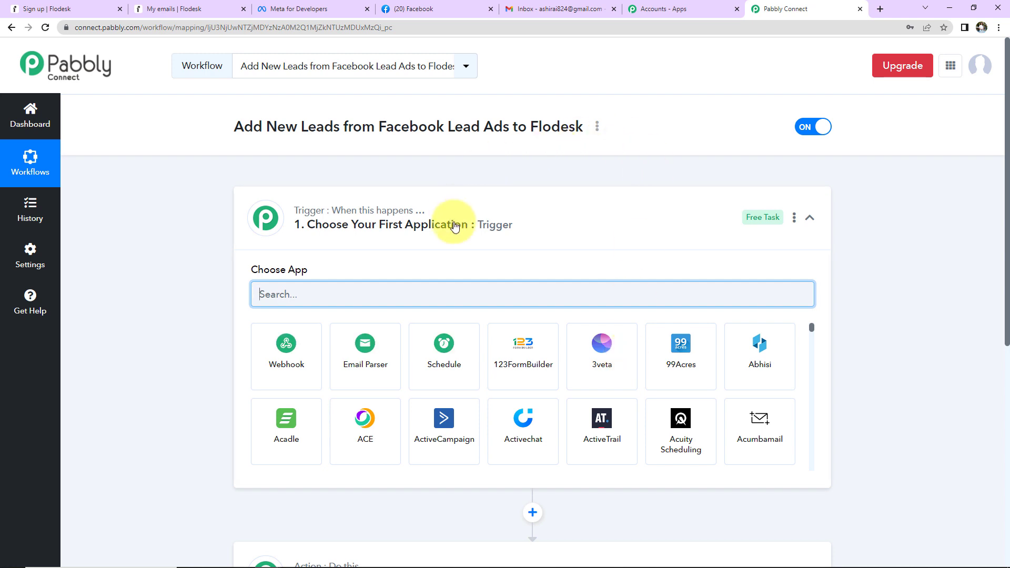
Choose Facebook Lead Ads as the trigger app with the New Lead (Instant) event.
scroll(504, 247, down, 2)
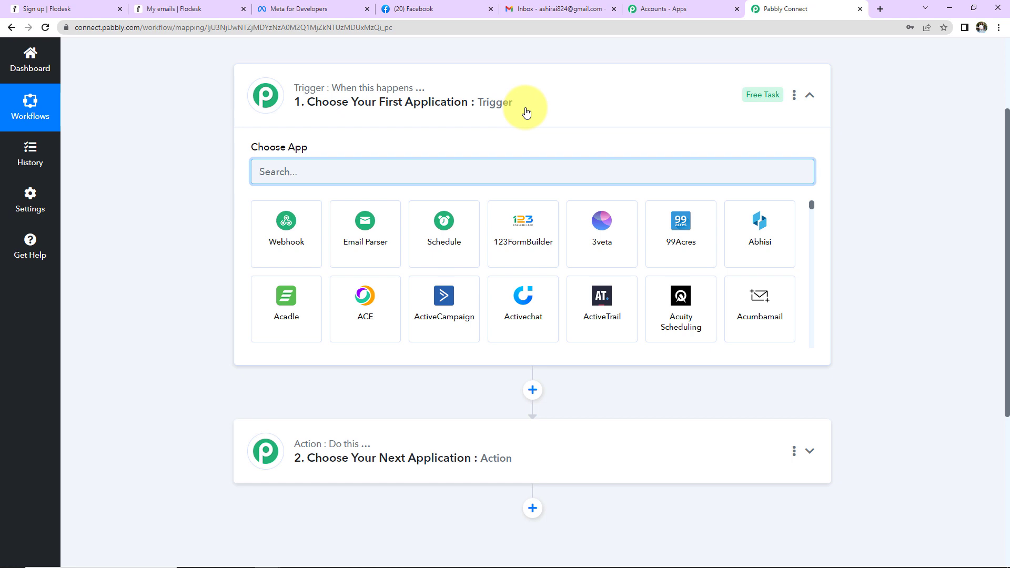
text(face)
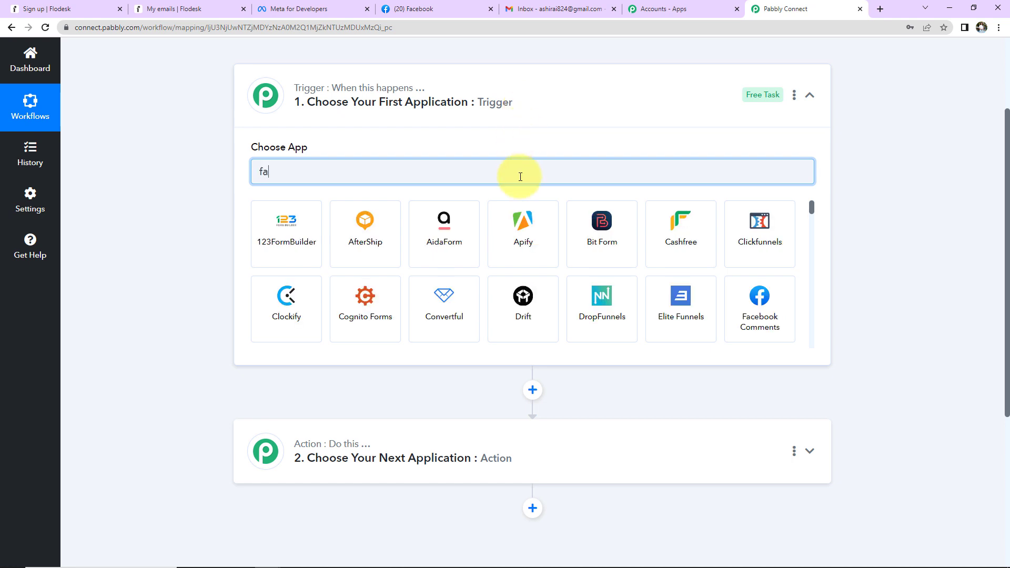
click(465, 220)
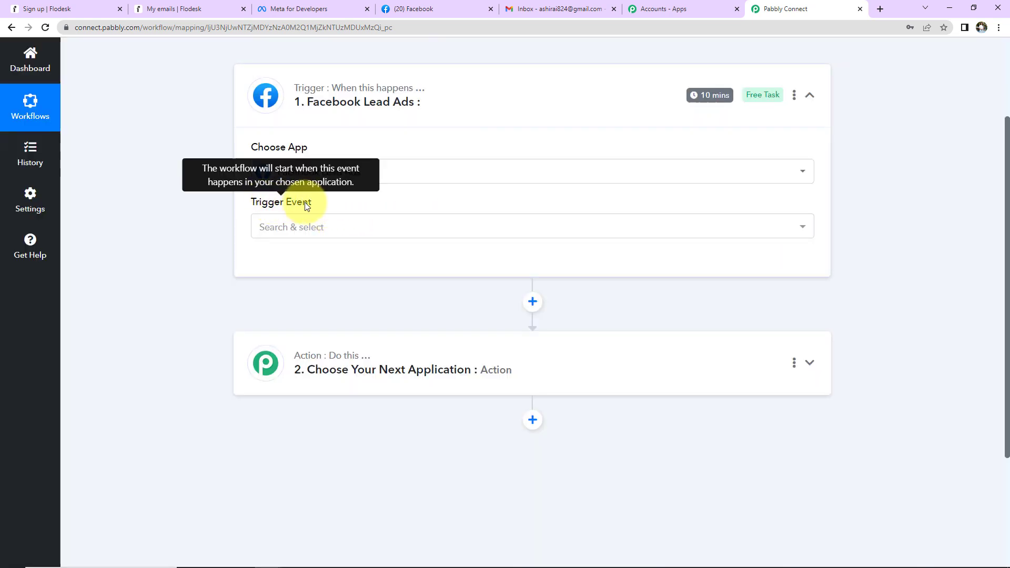
click(308, 227)
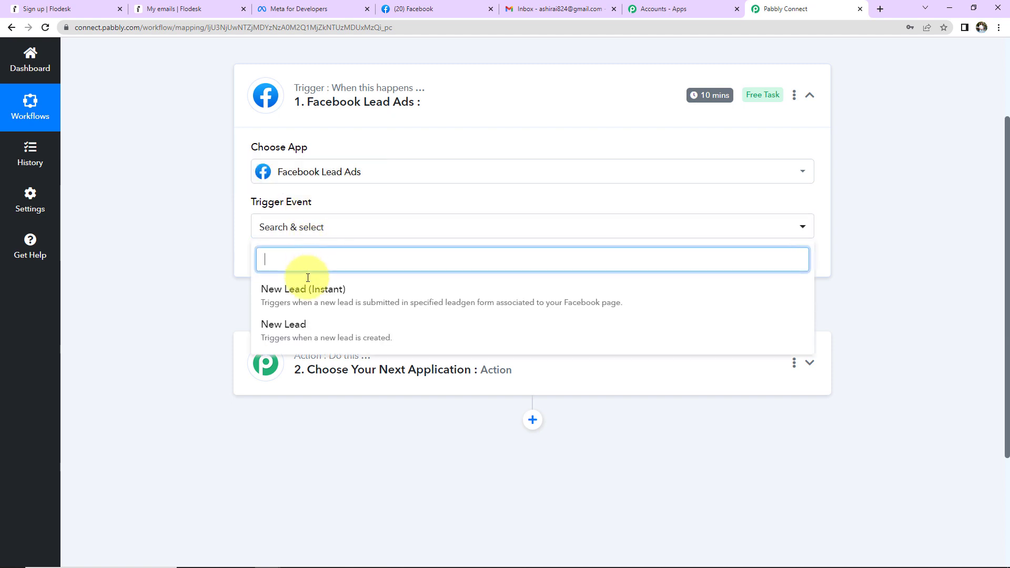
click(302, 293)
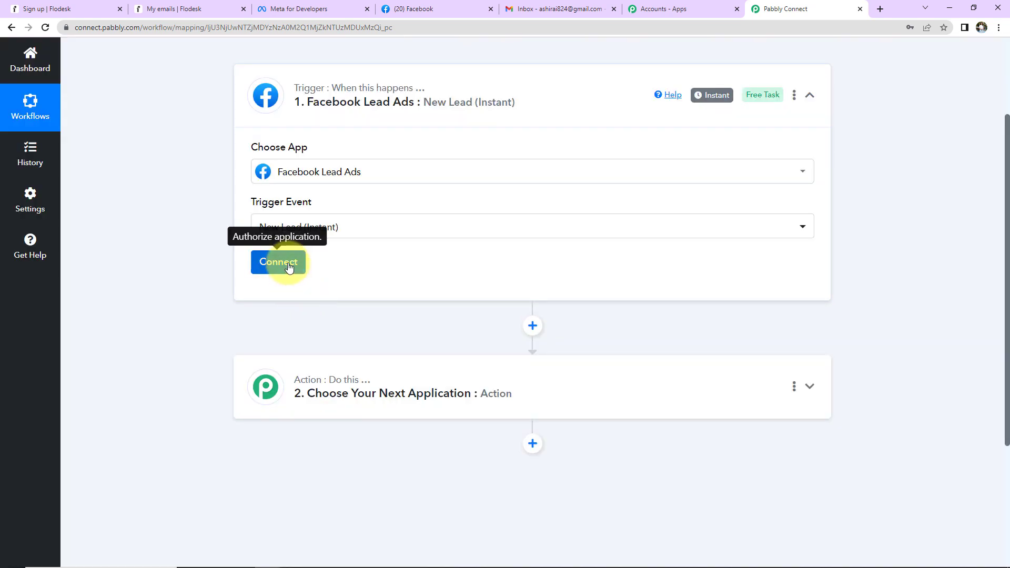
Add and authorize a new Facebook Lead Ads connection, then go to the Facebook tab.
click(289, 266)
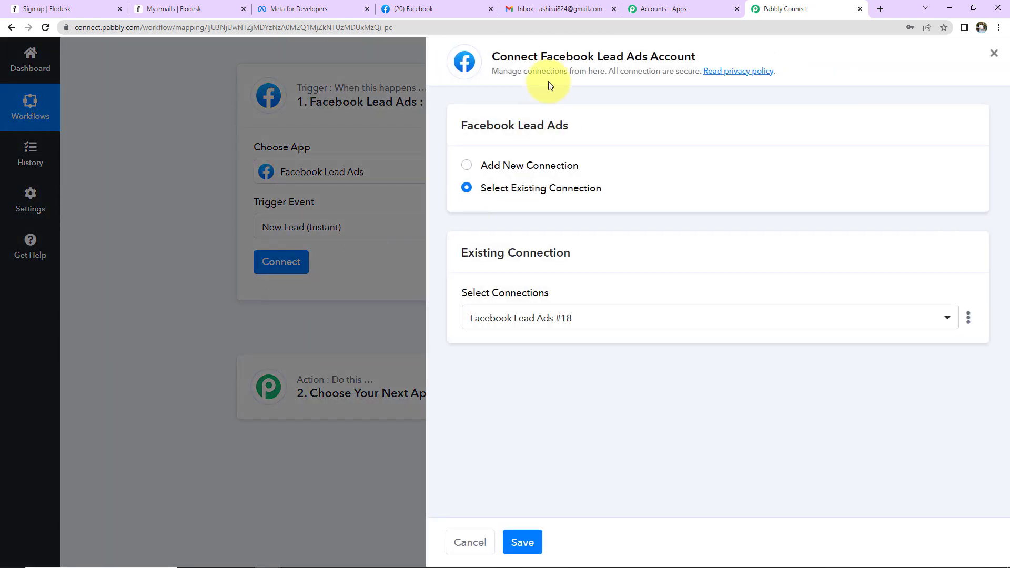
drag(542, 56, 697, 58)
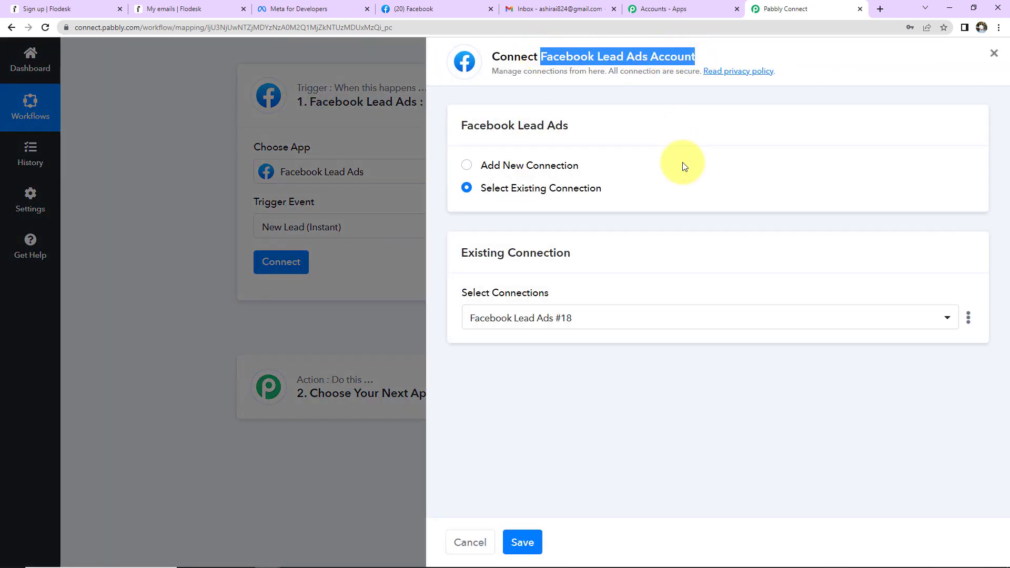
click(467, 165)
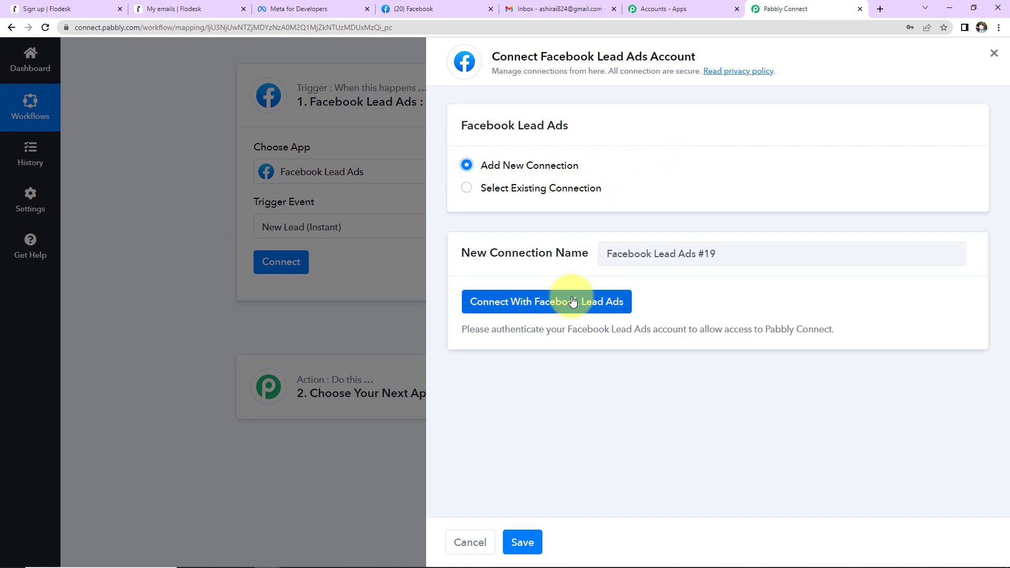
click(572, 302)
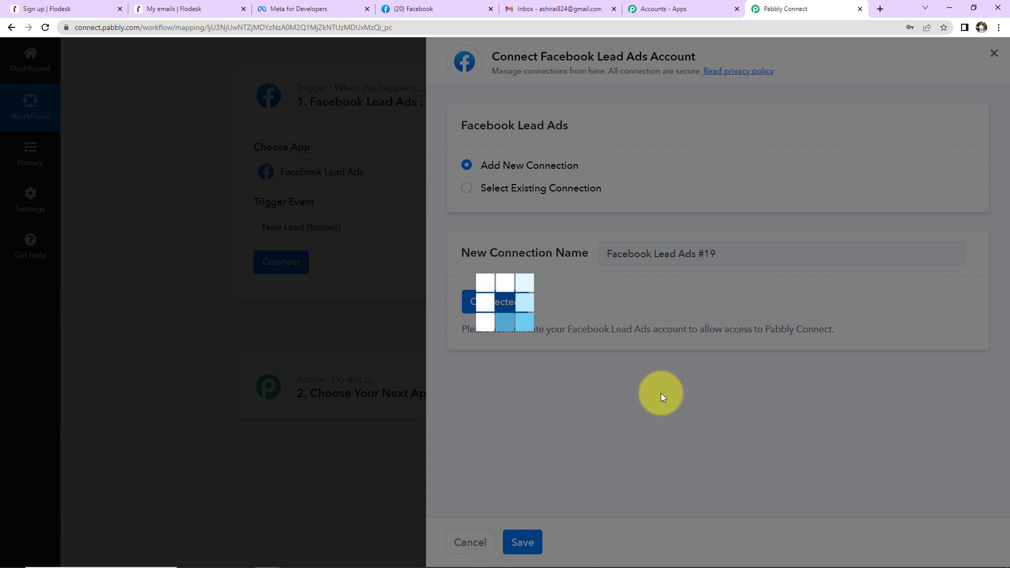
scroll(541, 311, down, 2)
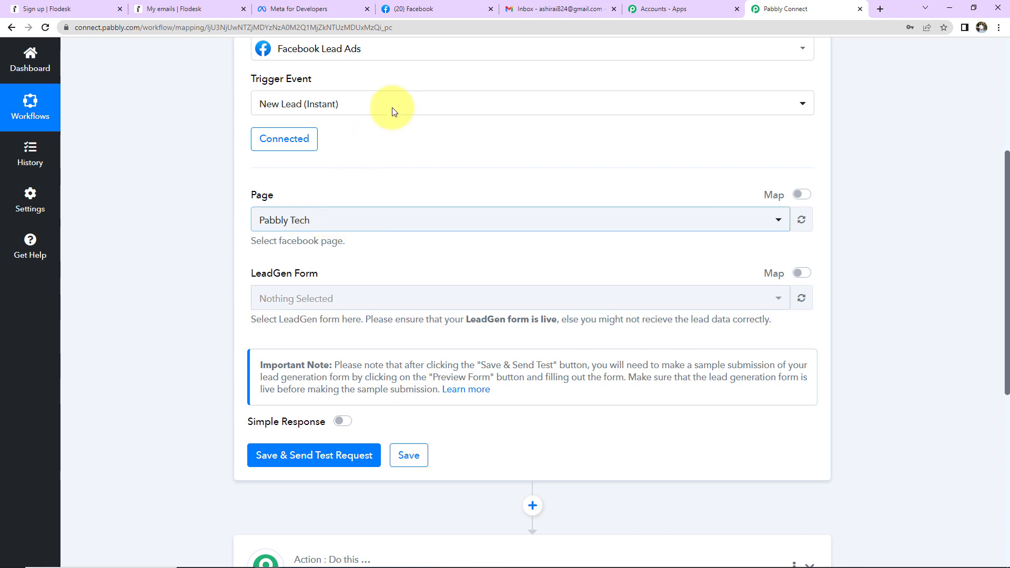
click(432, 10)
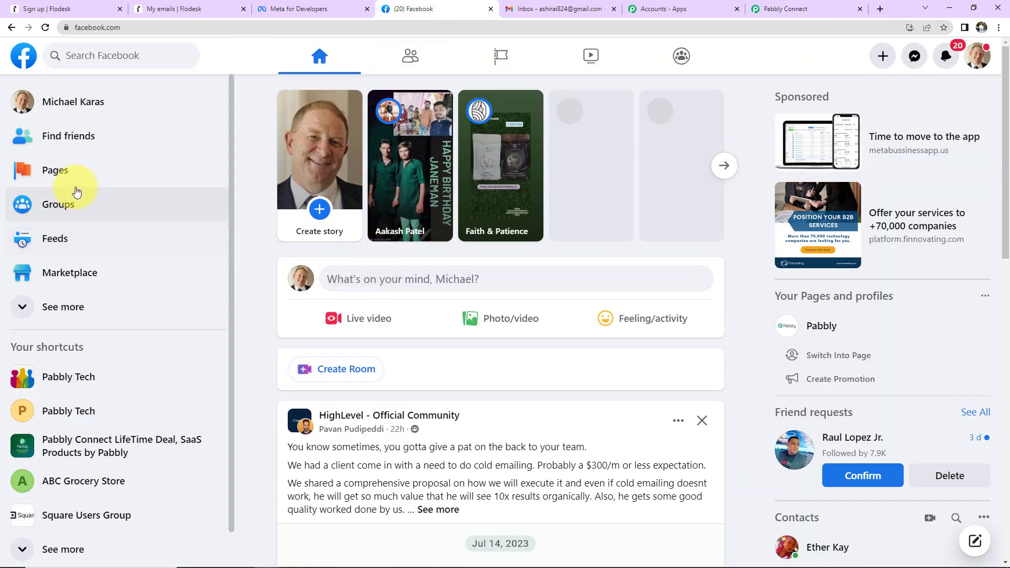
Browse Facebook's managed Pages list for A-Z Ayurvedic Store, then return to Pabbly Connect.
click(58, 176)
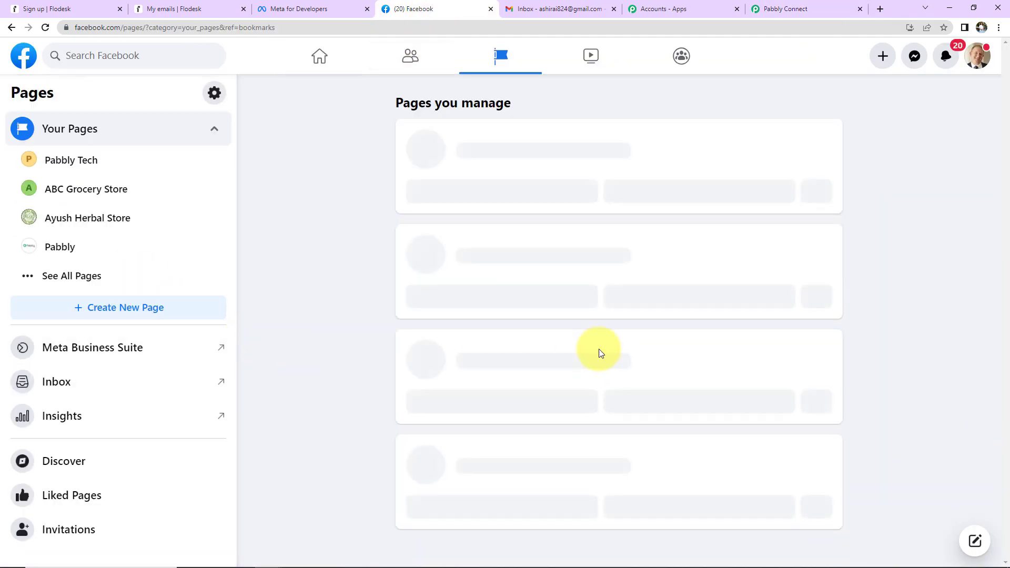
scroll(492, 293, down, 5)
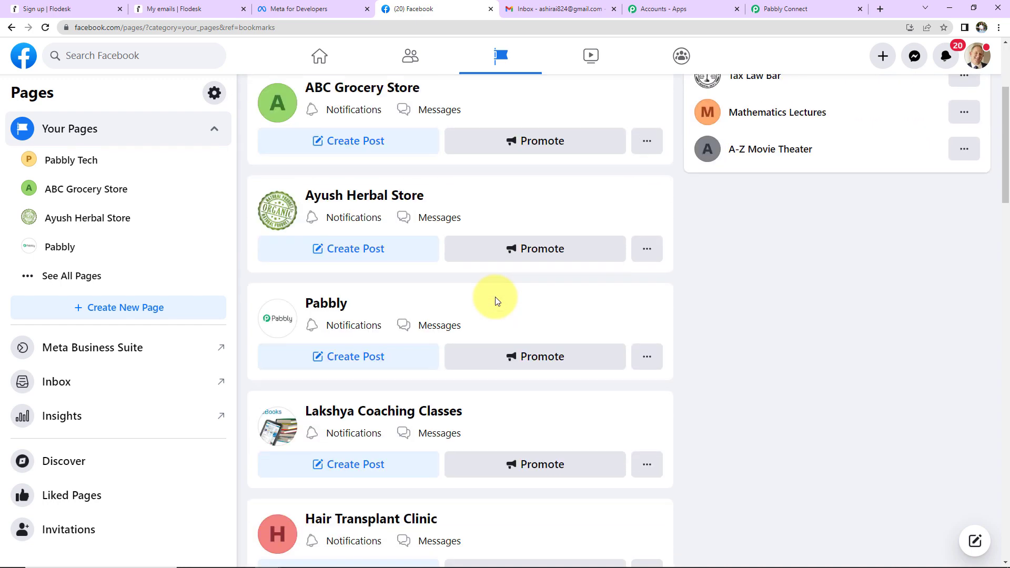
scroll(496, 301, down, 15)
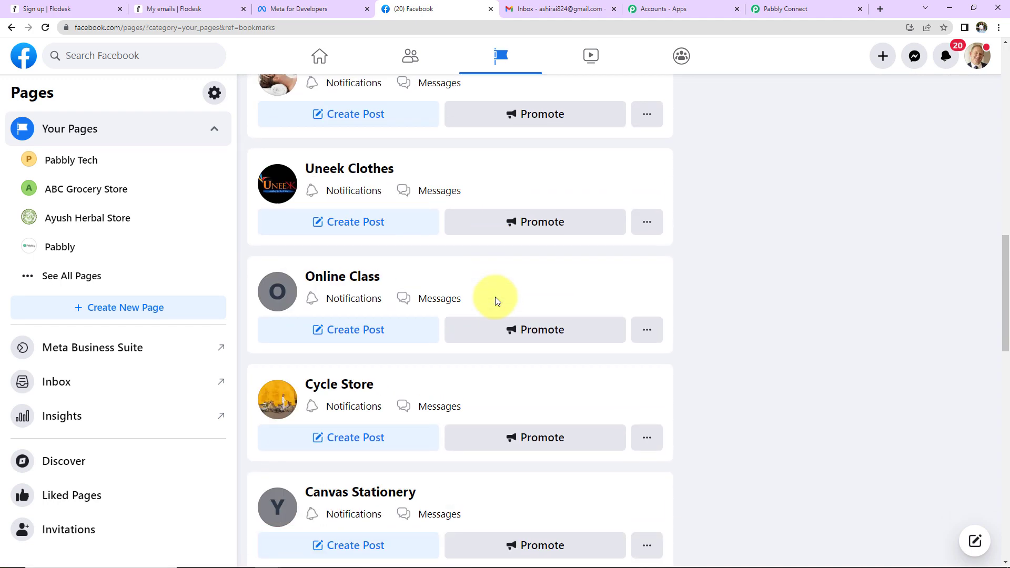
scroll(496, 300, down, 10)
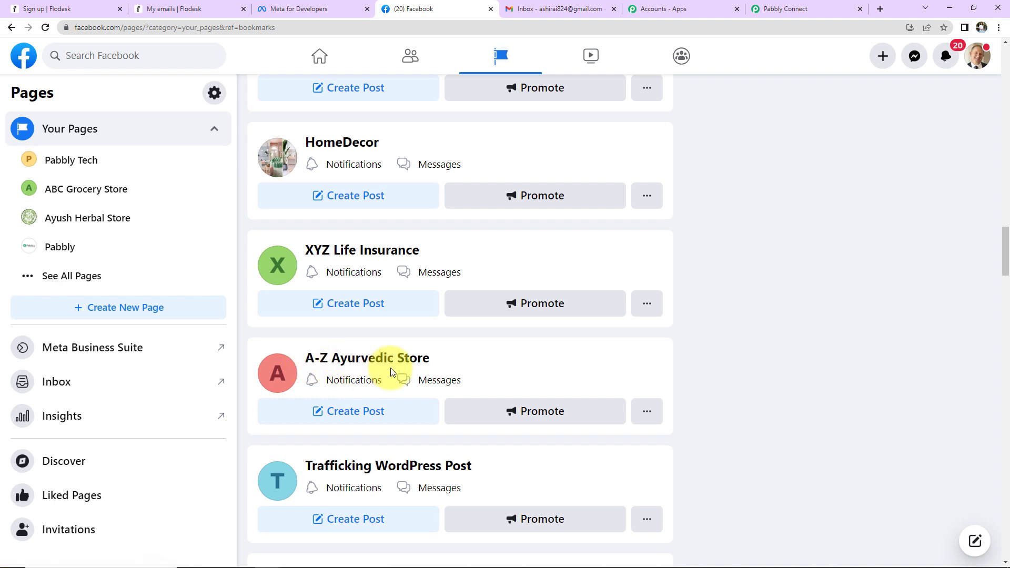
click(806, 10)
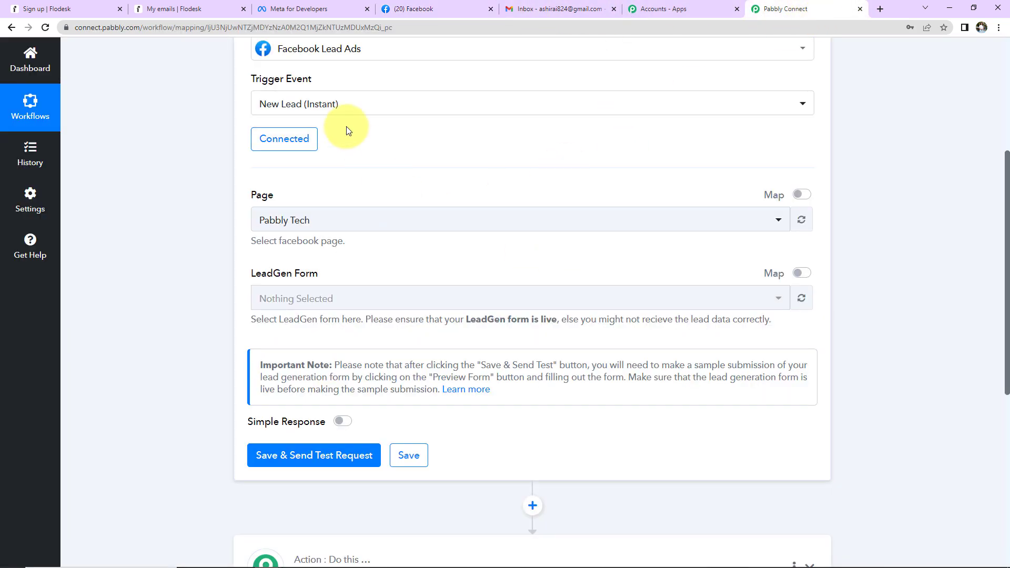
Select A-Z Ayurvedic Store as the trigger's Facebook page.
click(333, 232)
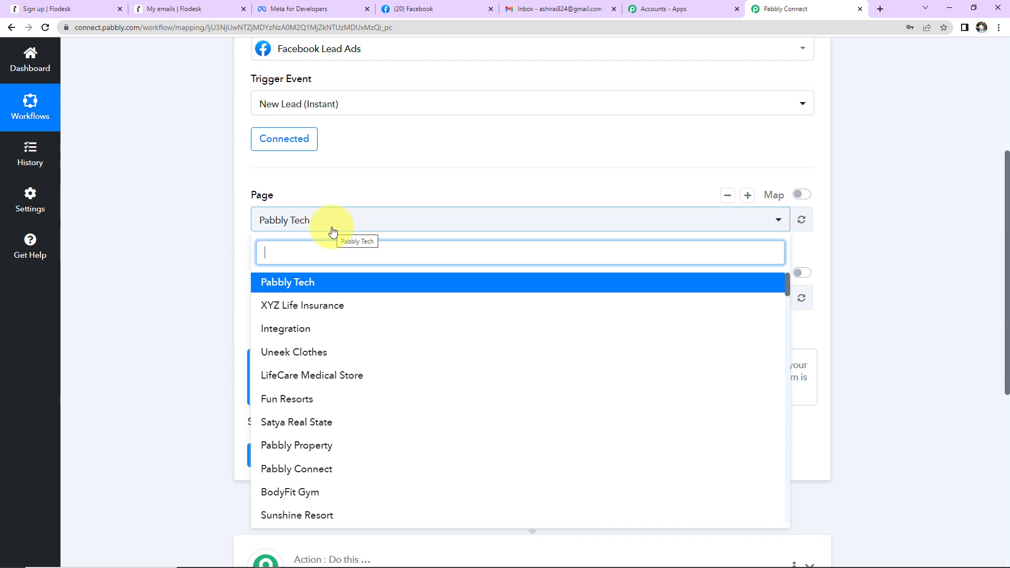
key(ctrl+f)
text(ayurv)
click(319, 393)
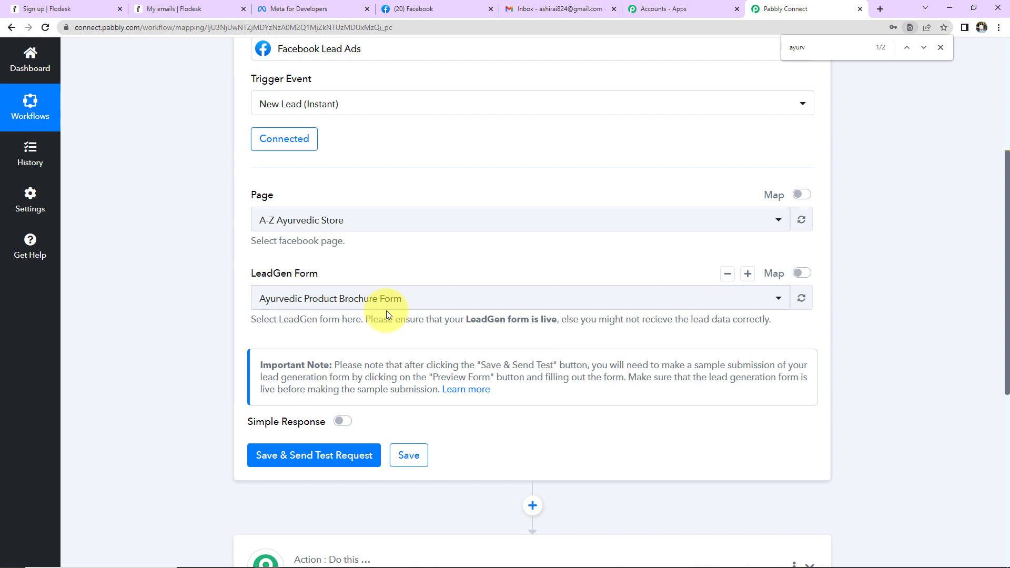
Save and send a test request, then switch to the Meta for Developers tab.
click(316, 456)
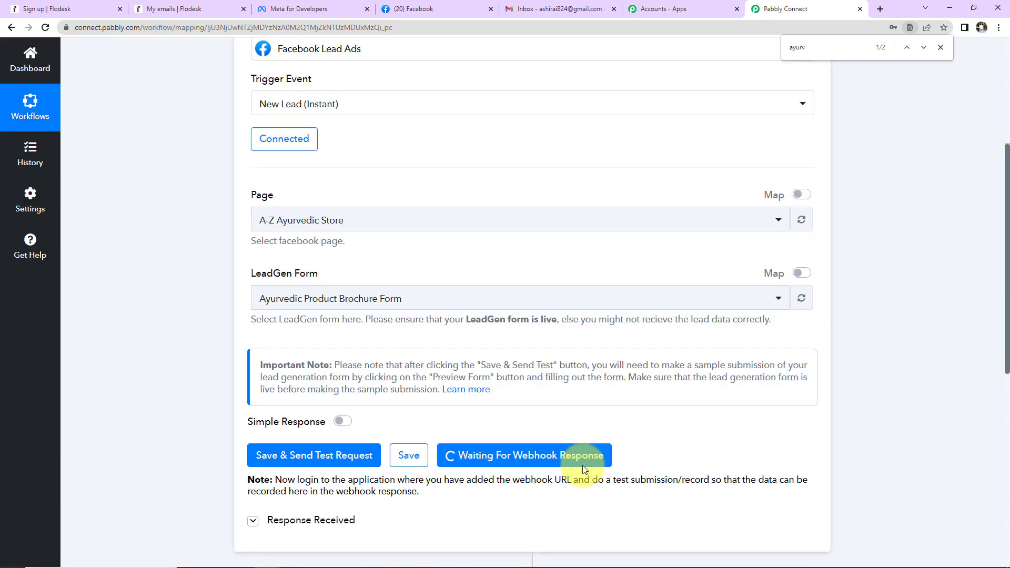
scroll(695, 421, down, 2)
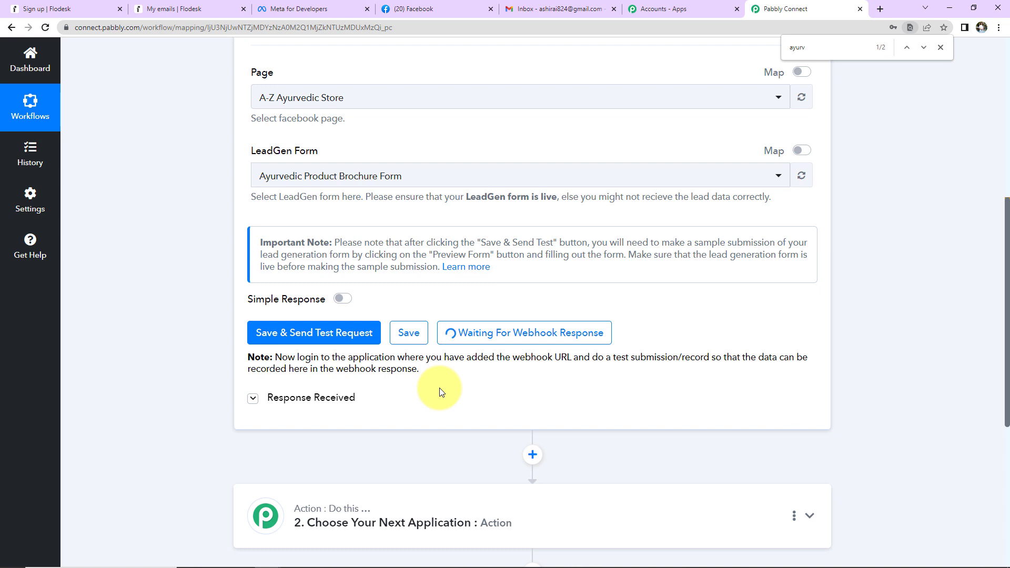
click(278, 9)
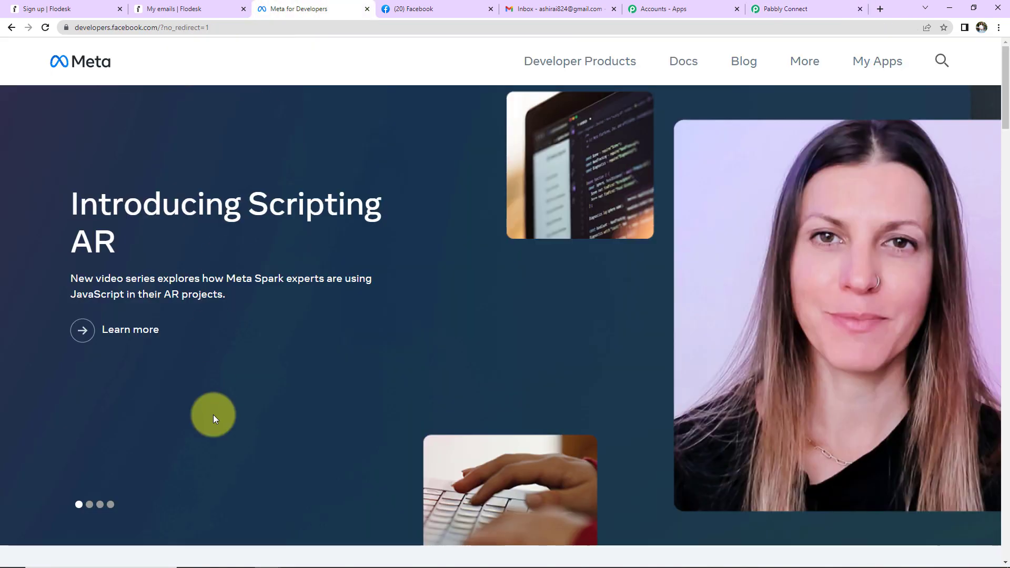
Open the Lead Ads Testing Tool from the Meta for Developers tools list.
click(867, 70)
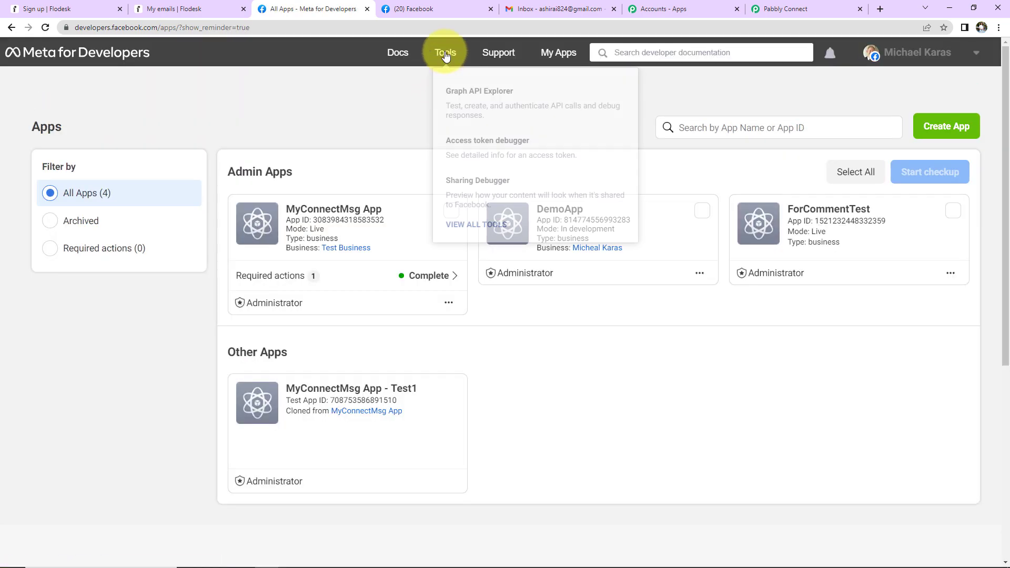
click(445, 55)
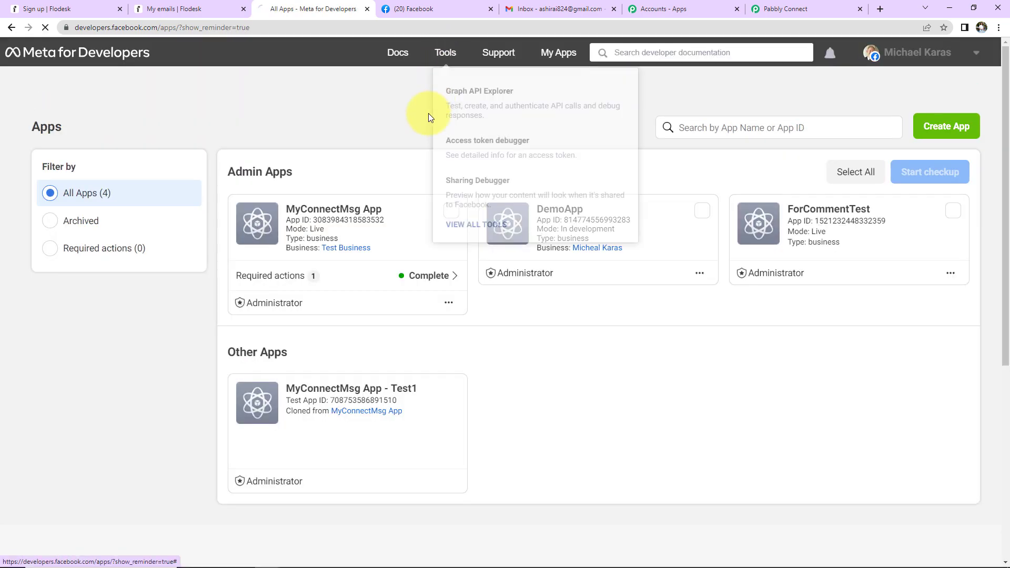
scroll(358, 338, down, 5)
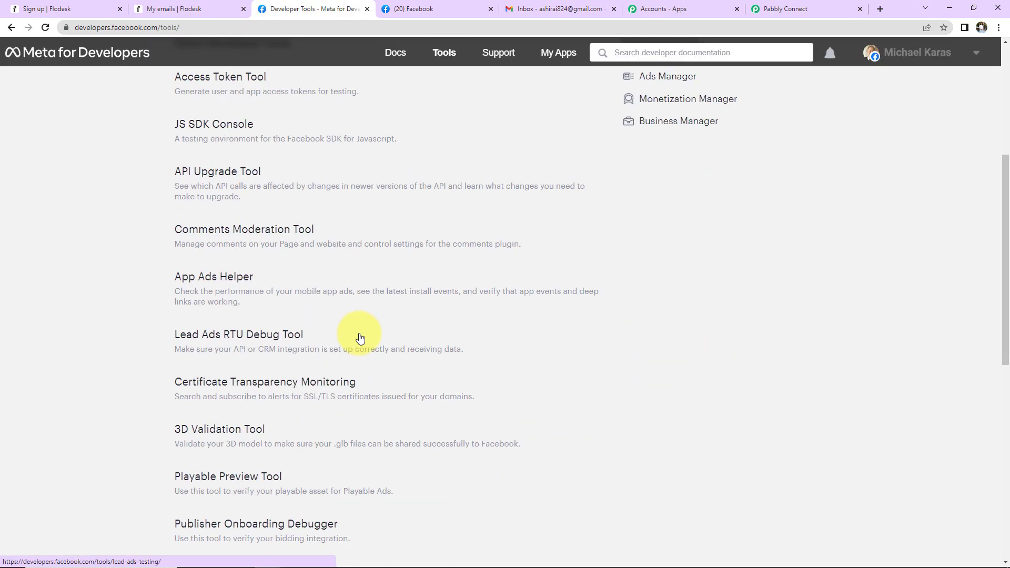
click(230, 338)
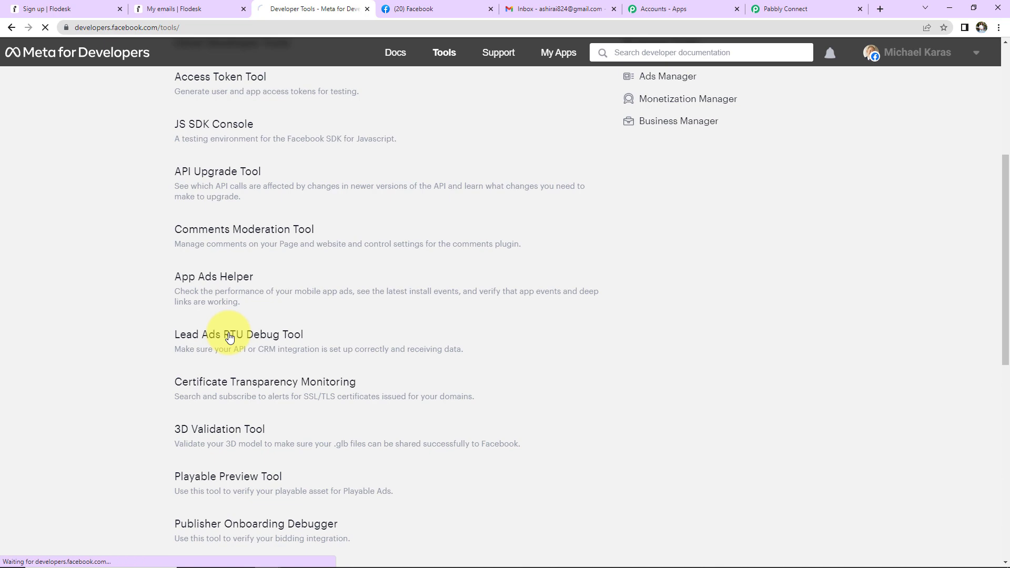
Pick the A-Z Ayurvedic Store page and preview its Ayurvedic Product Brochure Form.
click(374, 167)
key(ctrl+f)
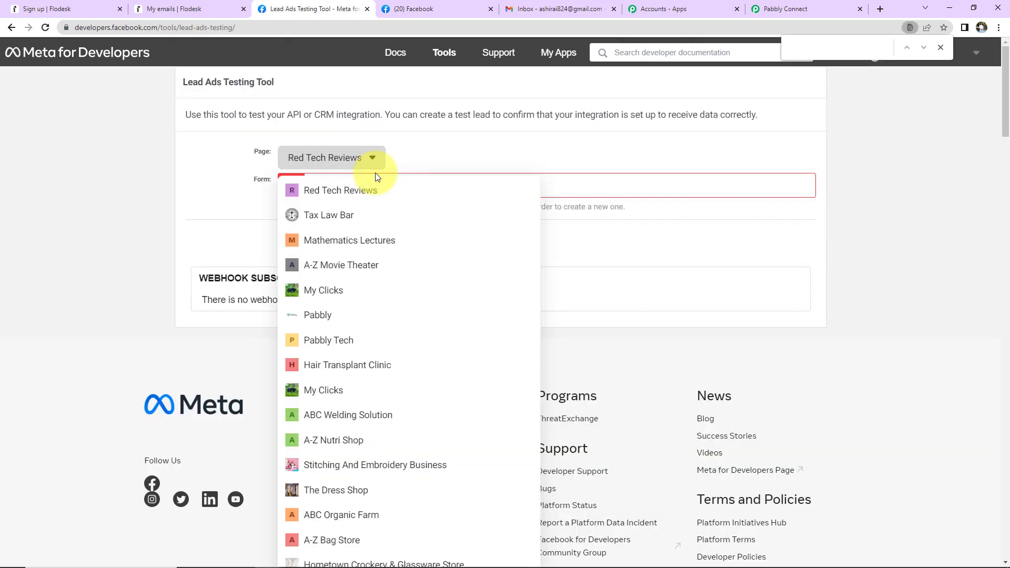
text(ayur)
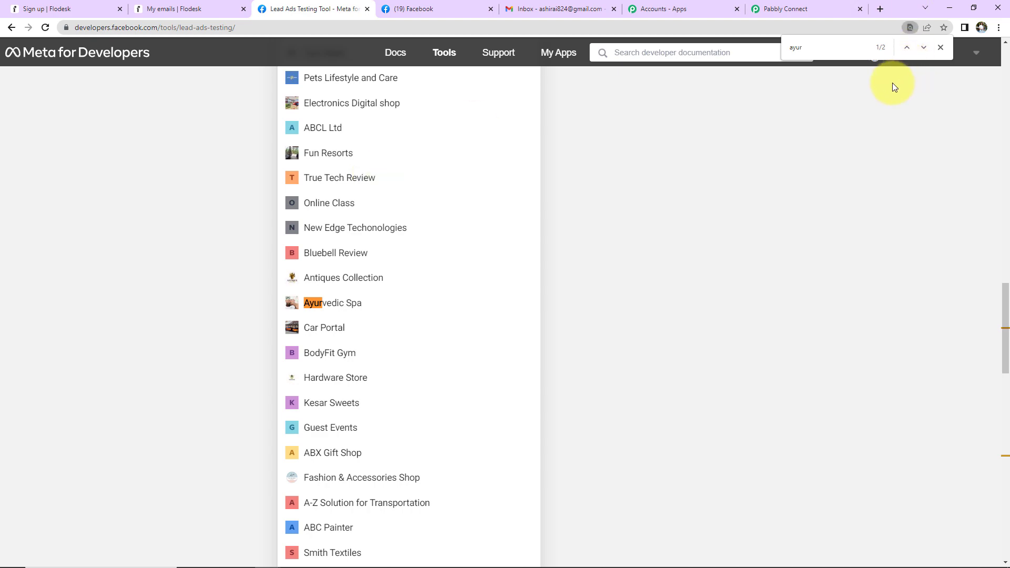
click(907, 48)
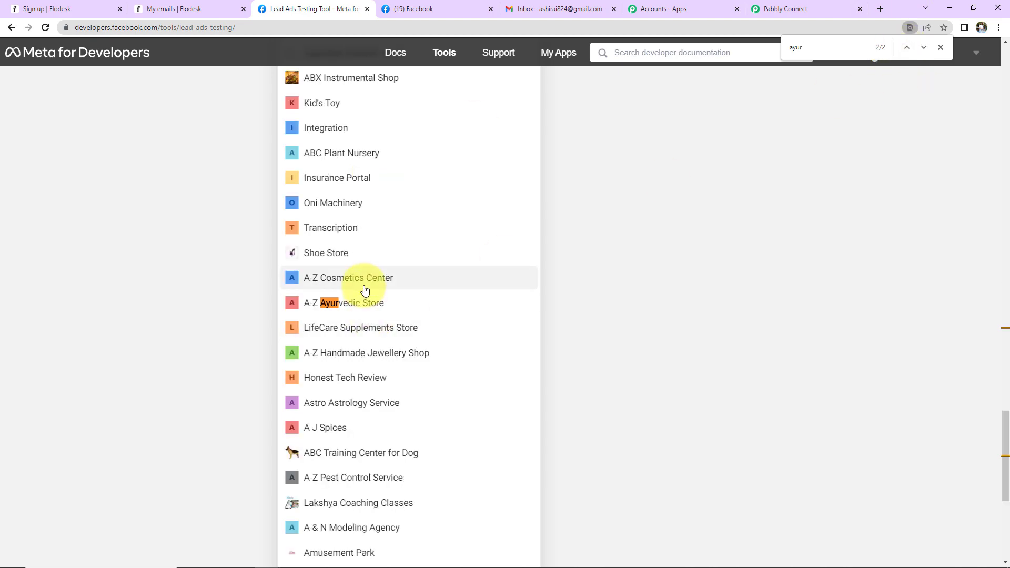
click(368, 302)
scroll(364, 299, up, 2)
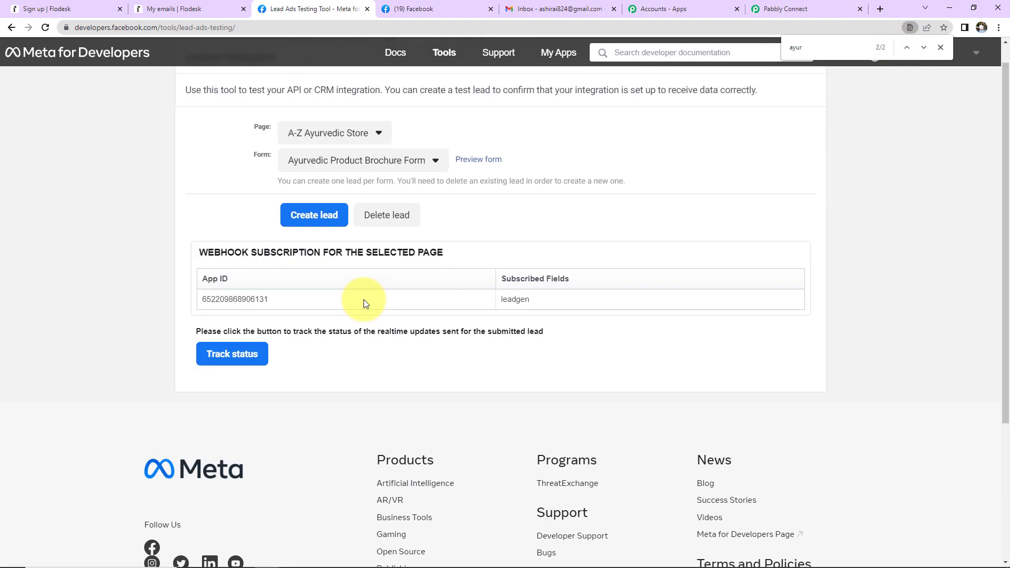
click(495, 165)
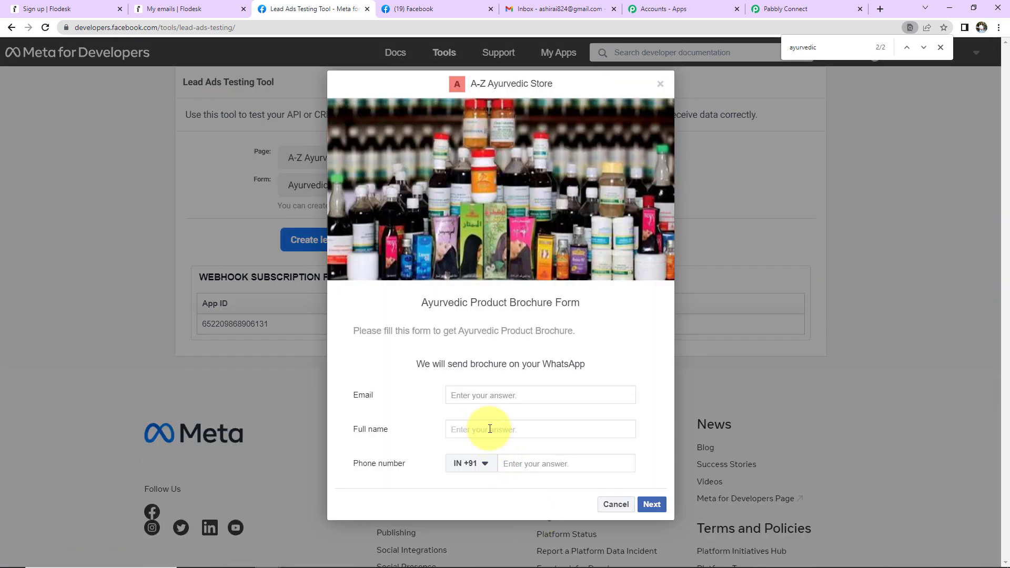
Fill in a test email, full name and phone number, submit the lead, and return to Pabbly Connect.
click(483, 394)
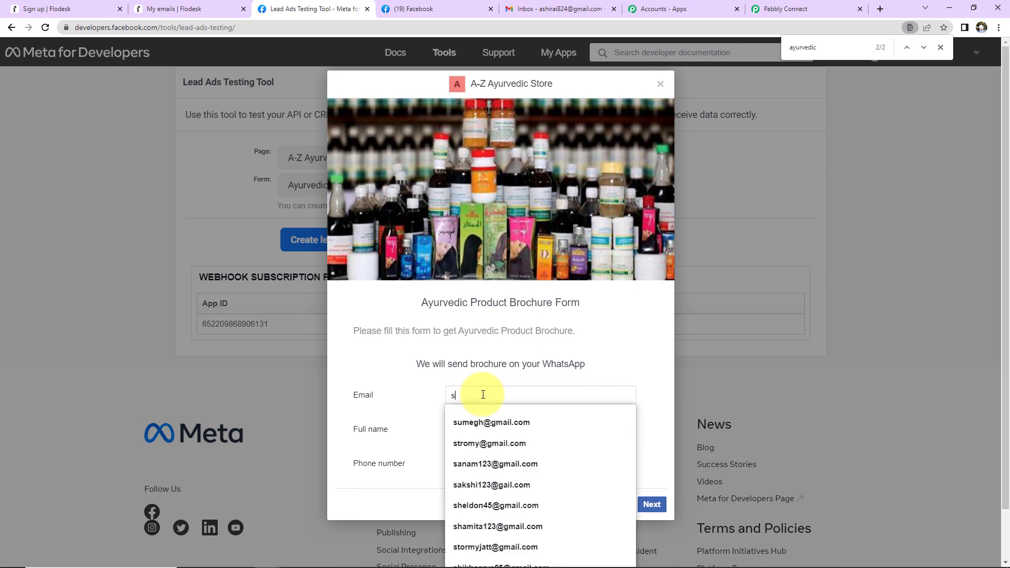
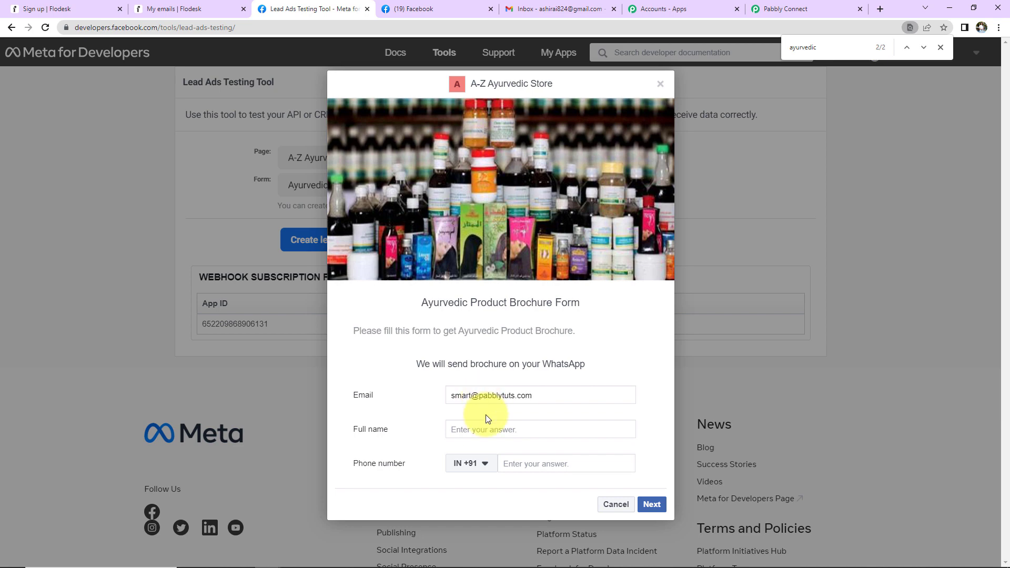
click(490, 432)
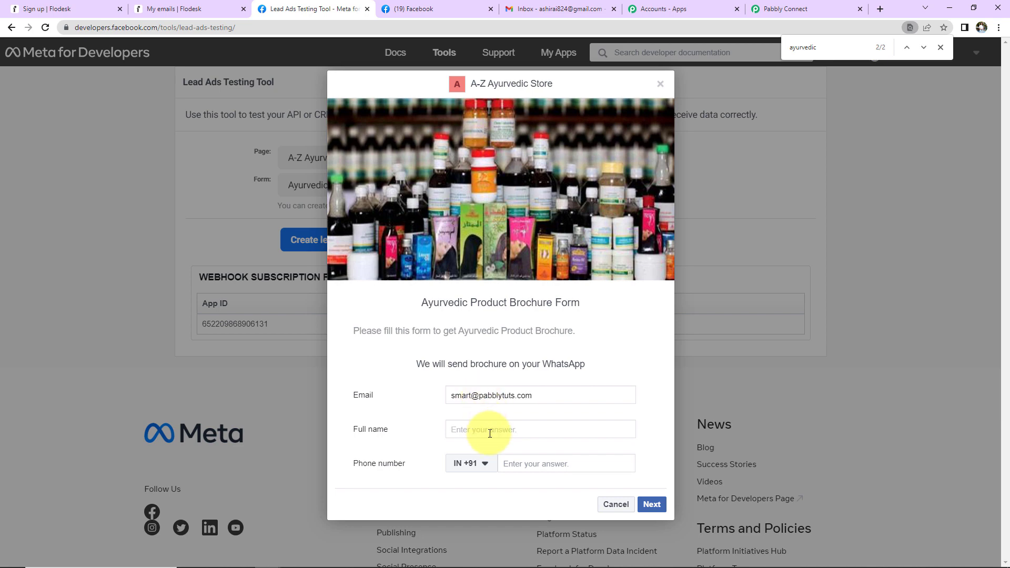
text(Smart User1)
click(537, 466)
text(8888888888)
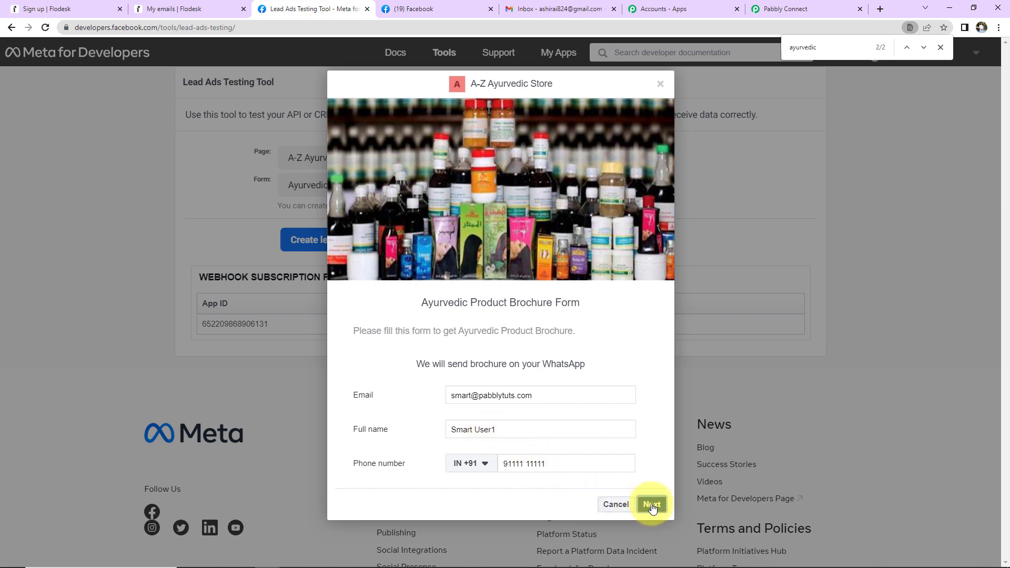
click(652, 504)
click(651, 385)
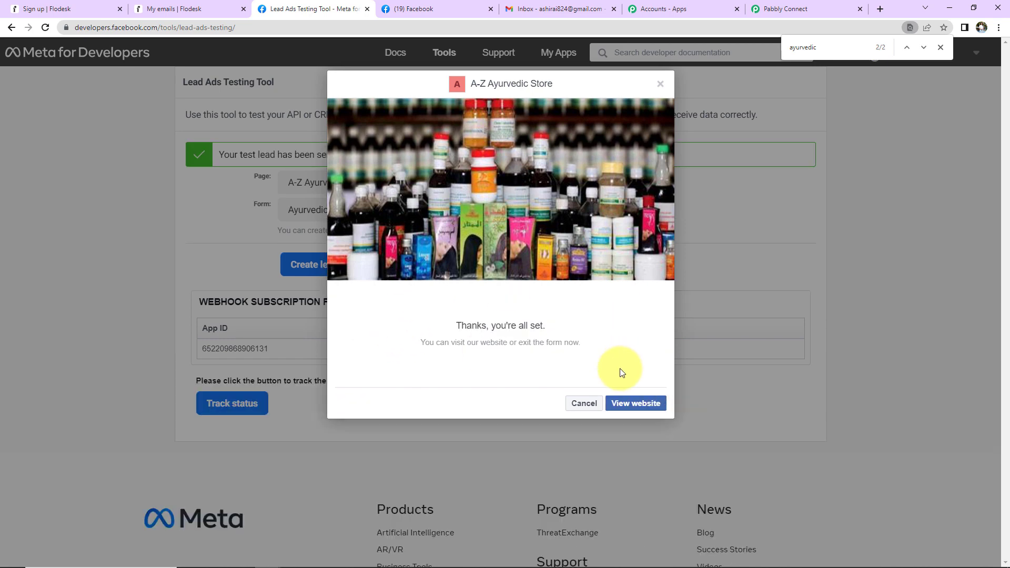
click(802, 10)
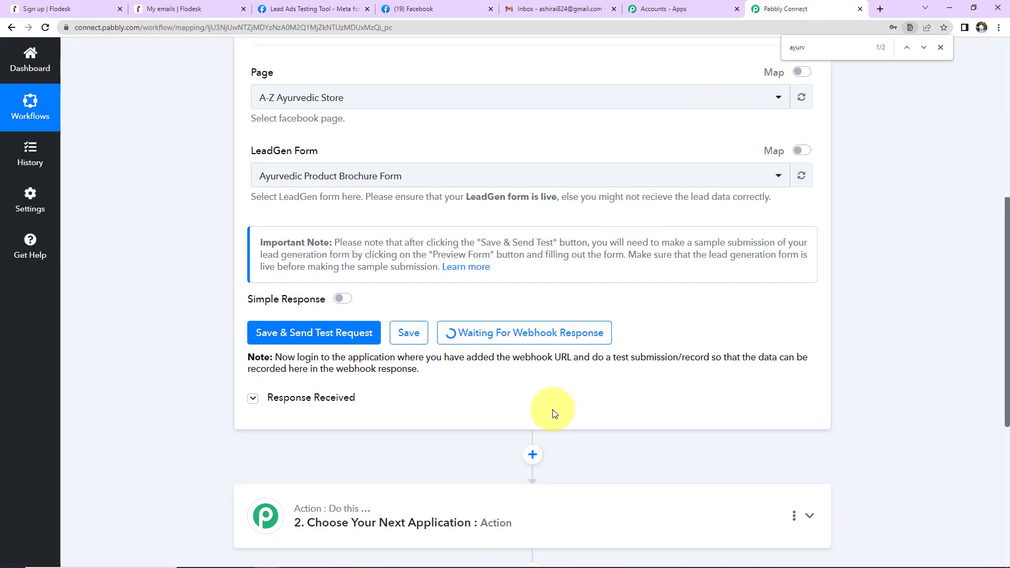
Review the Response Received list for the lead's email, full name, phone, form ID and entry time.
key(Escape)
scroll(901, 226, down, 5)
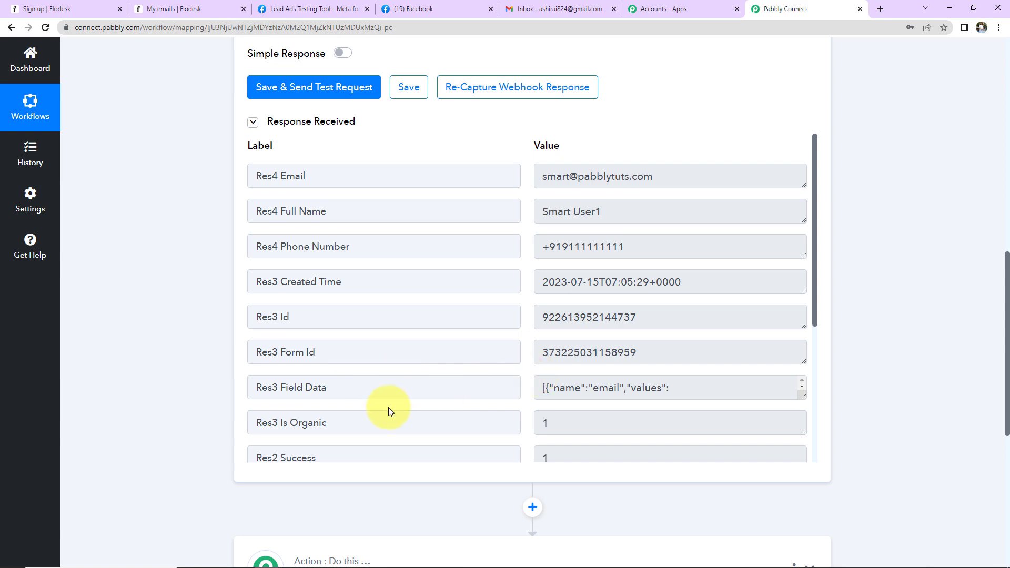
scroll(676, 369, down, 4)
scroll(673, 356, down, 4)
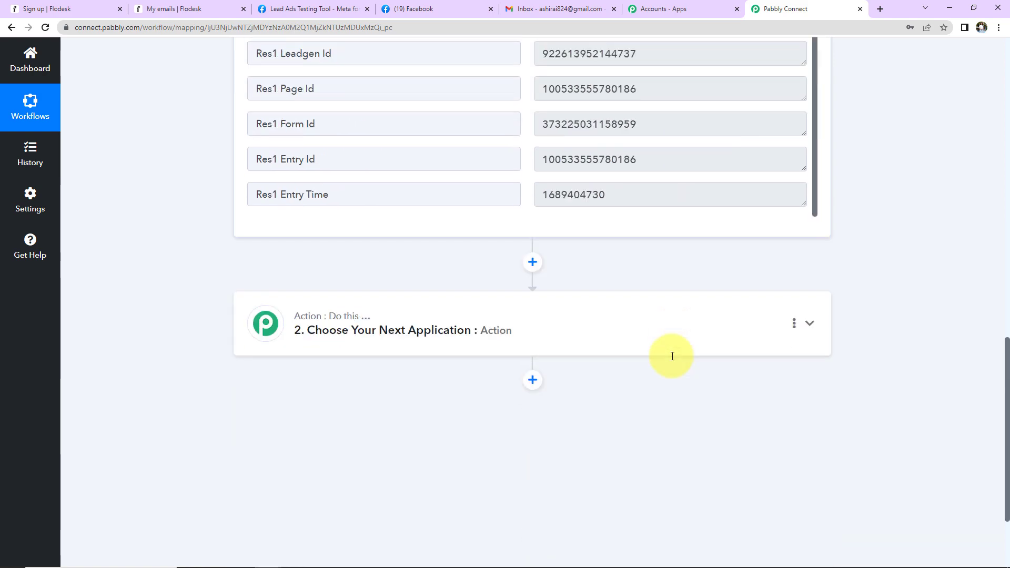
scroll(672, 359, up, 4)
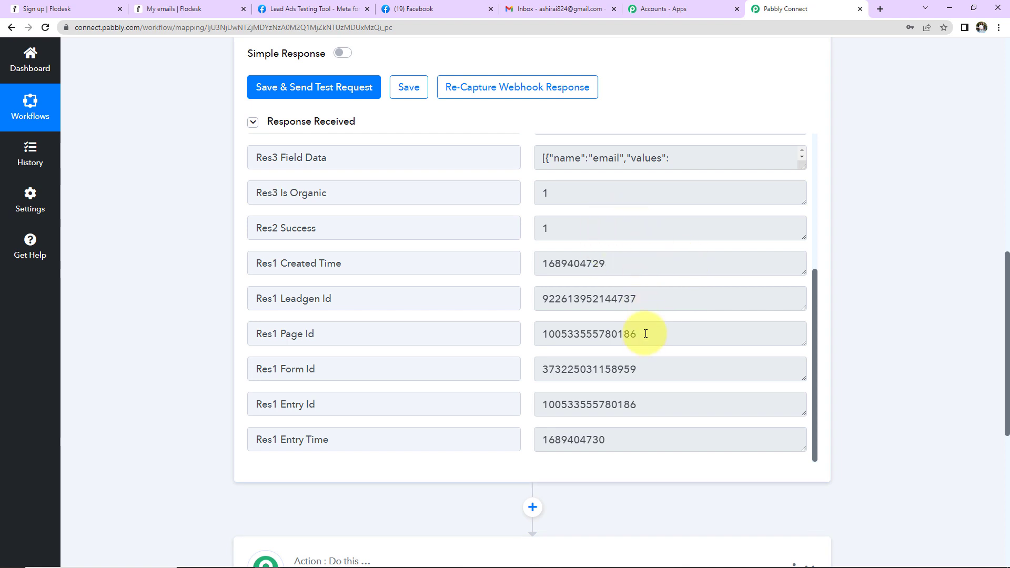
scroll(646, 340, down, 2)
scroll(647, 352, down, 2)
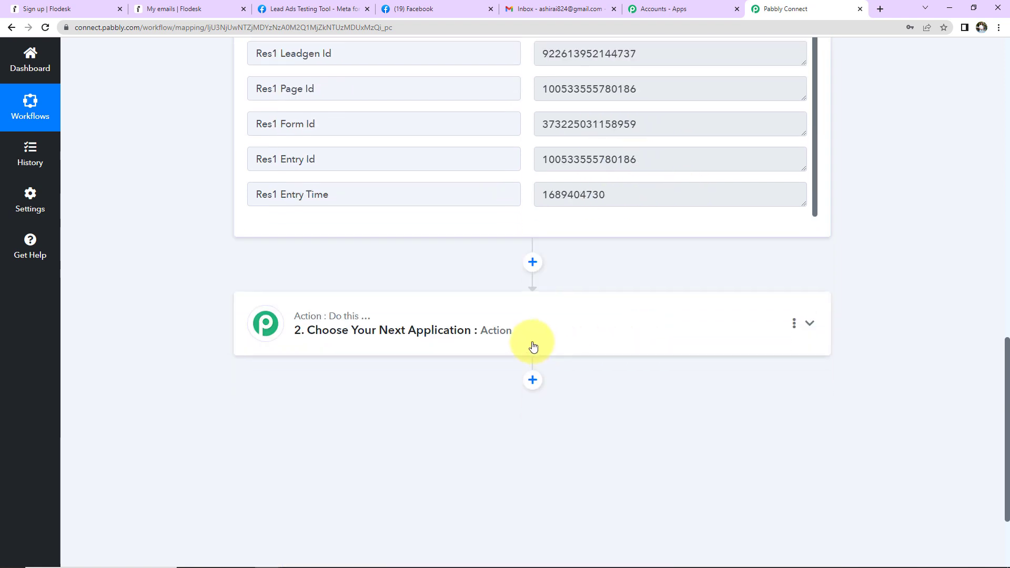
Set step 2 to Flodesk's Create/Update Subscriber action and start connecting a Flodesk account.
click(372, 319)
click(360, 400)
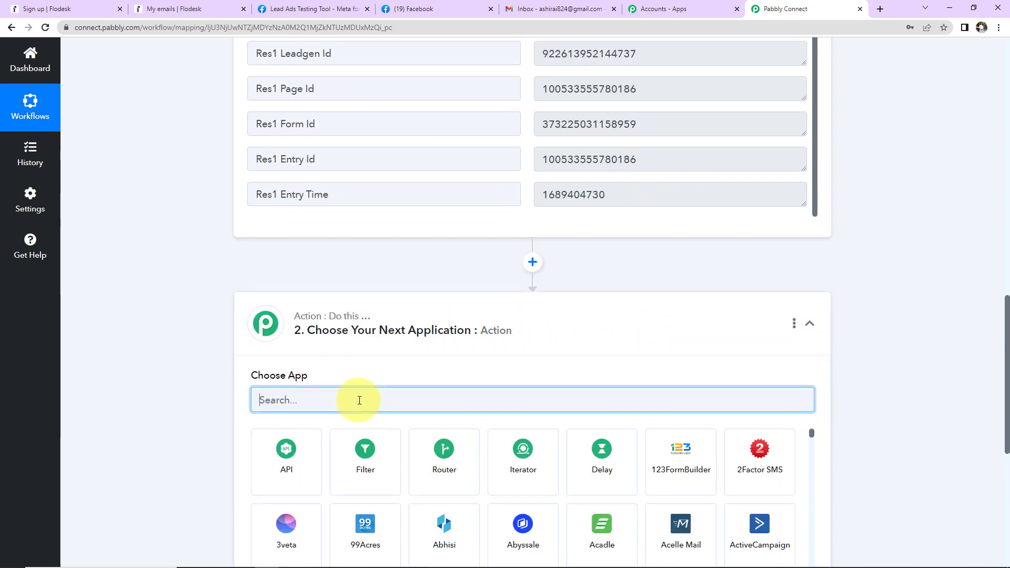
text(flode)
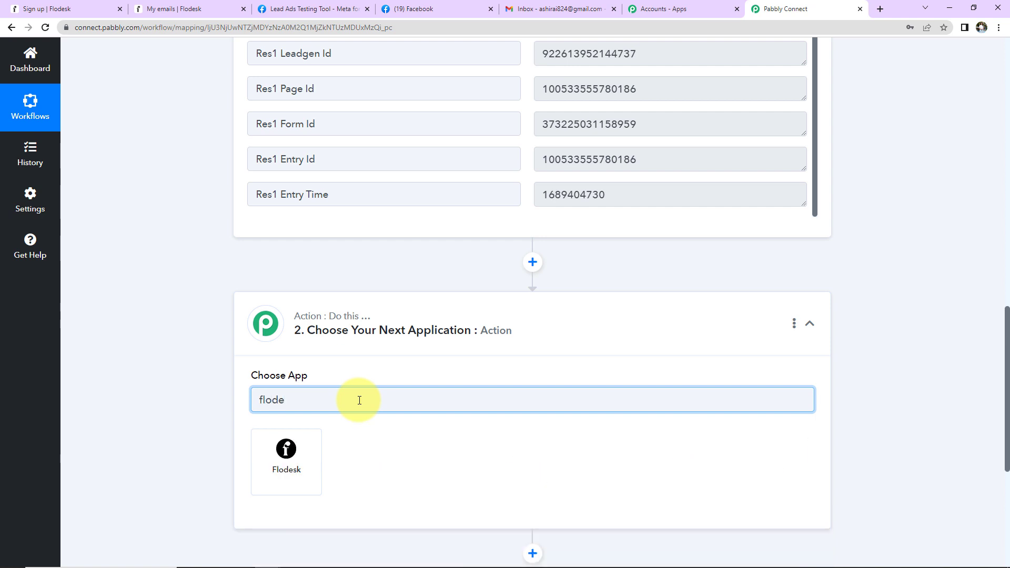
click(285, 458)
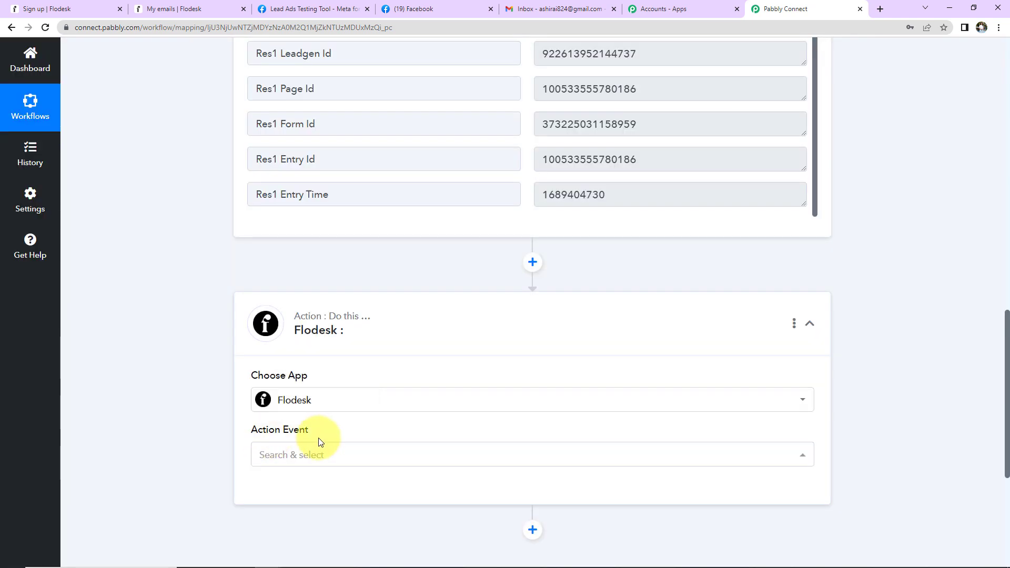
click(317, 452)
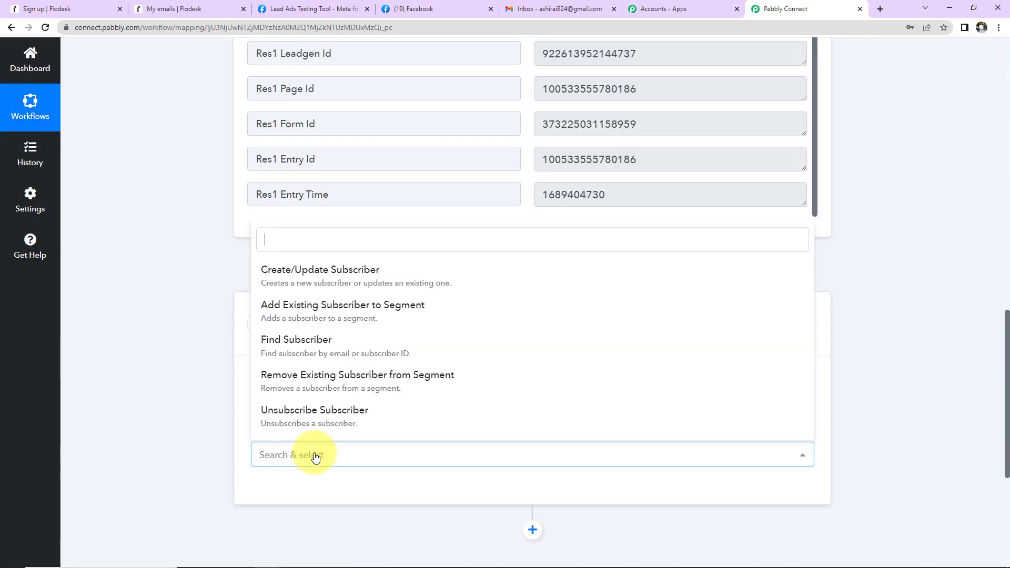
click(305, 277)
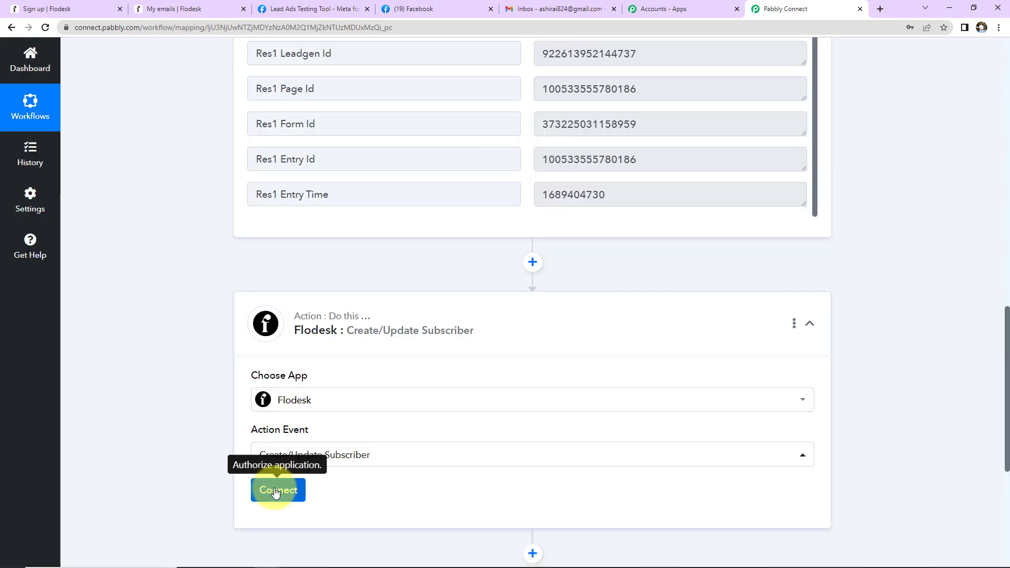
click(275, 491)
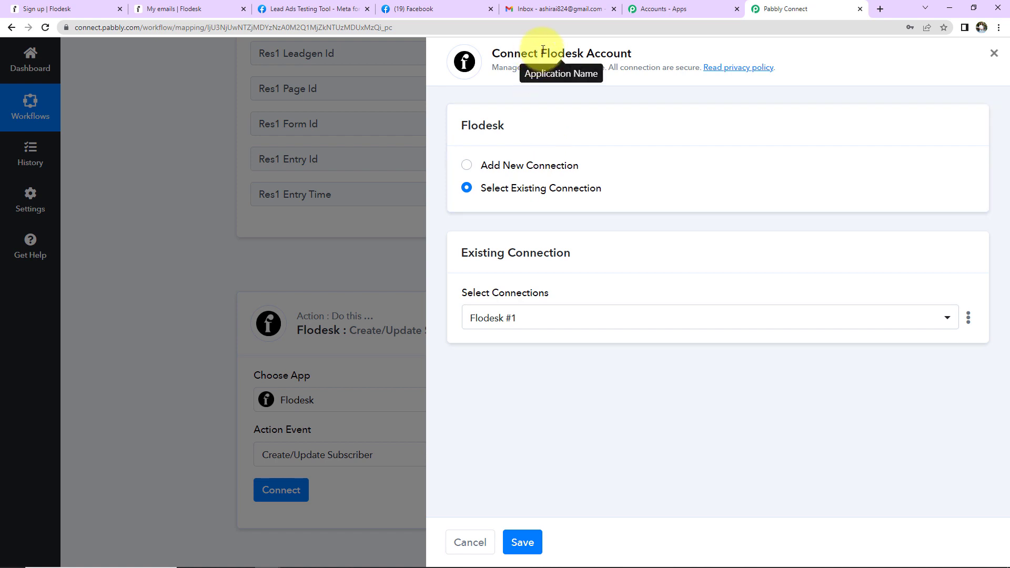
Authorize a new Flodesk connection by signing in and allowing Pabbly access.
drag(542, 53, 638, 59)
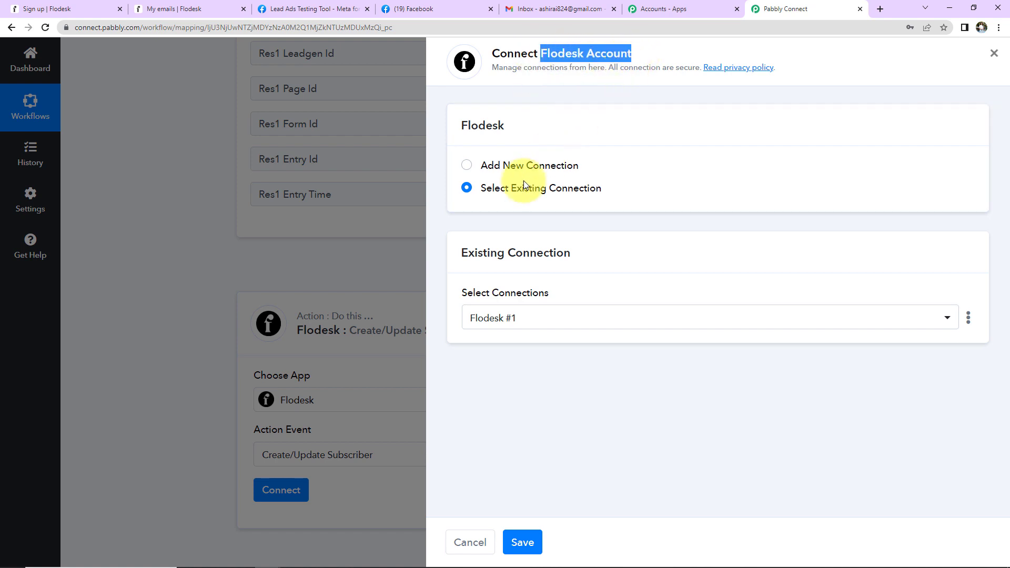
click(467, 167)
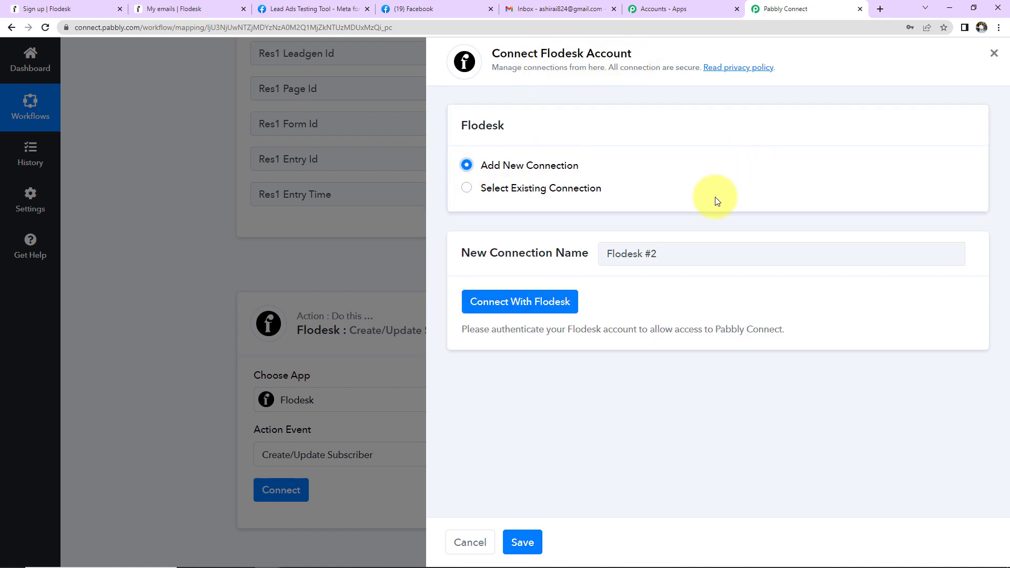
click(524, 302)
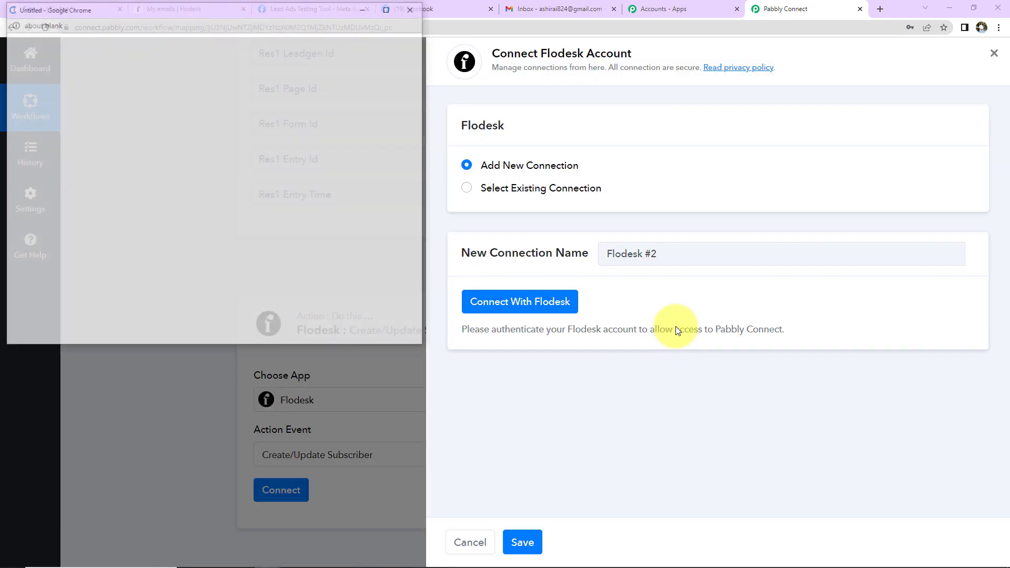
click(266, 314)
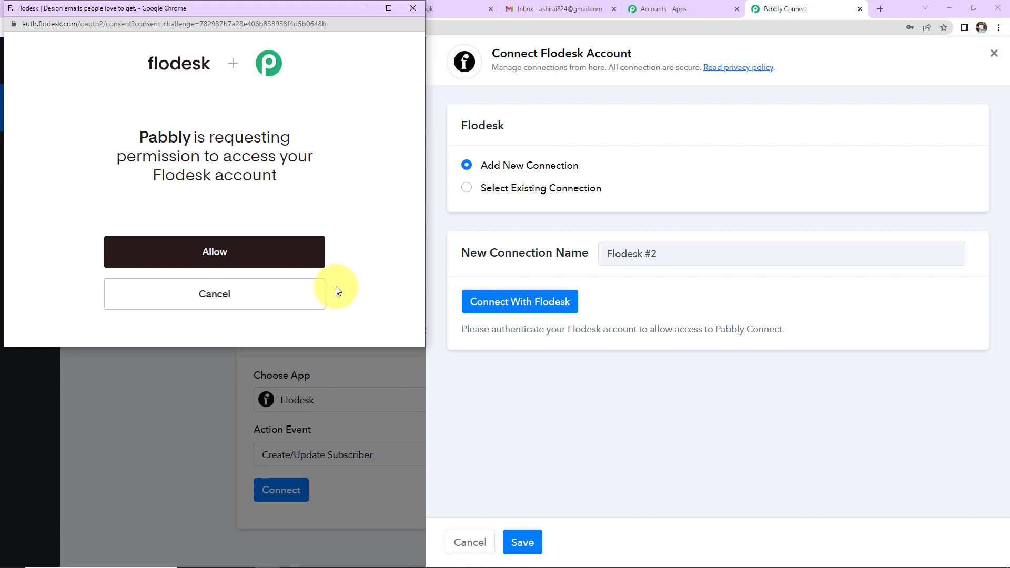
click(224, 260)
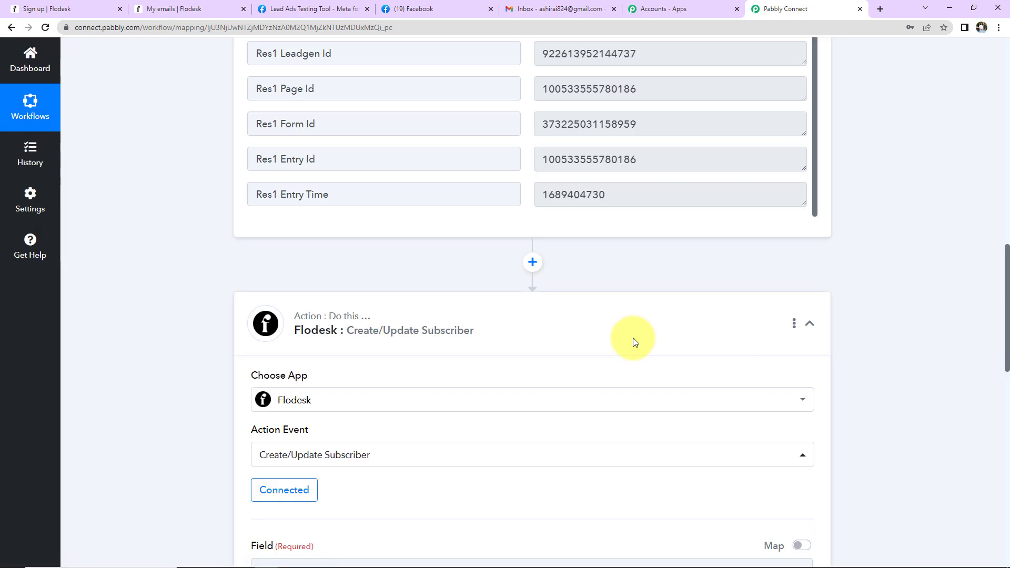
Keep Email as the subscriber lookup and map the lead's Res4 Email into Field Value.
scroll(658, 339, down, 7)
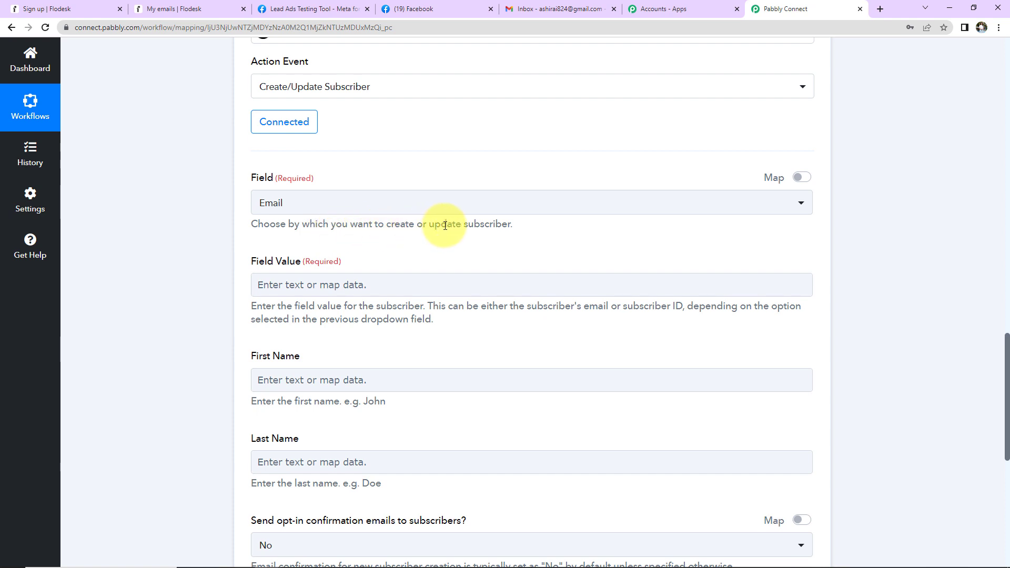
click(476, 205)
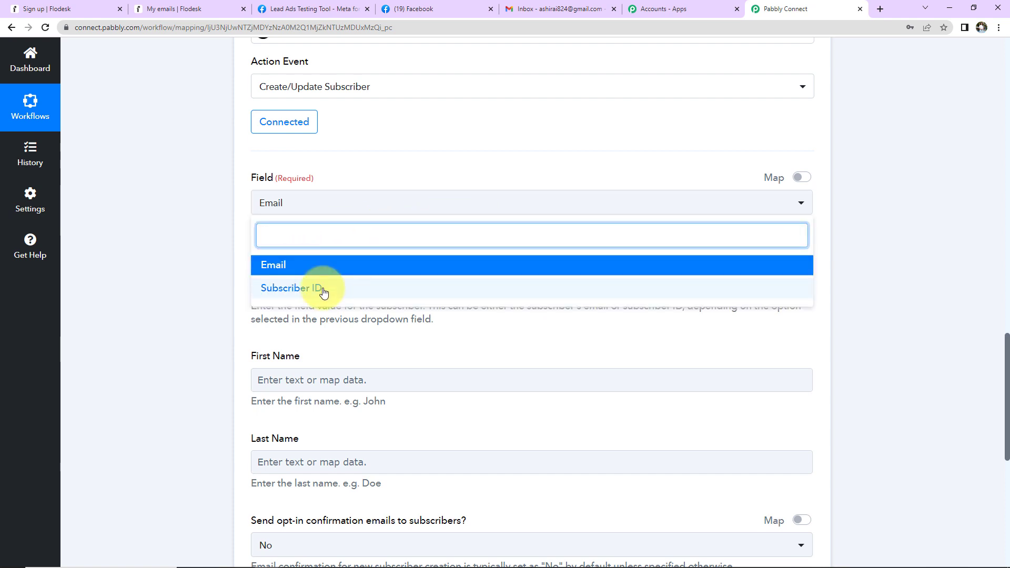
click(309, 268)
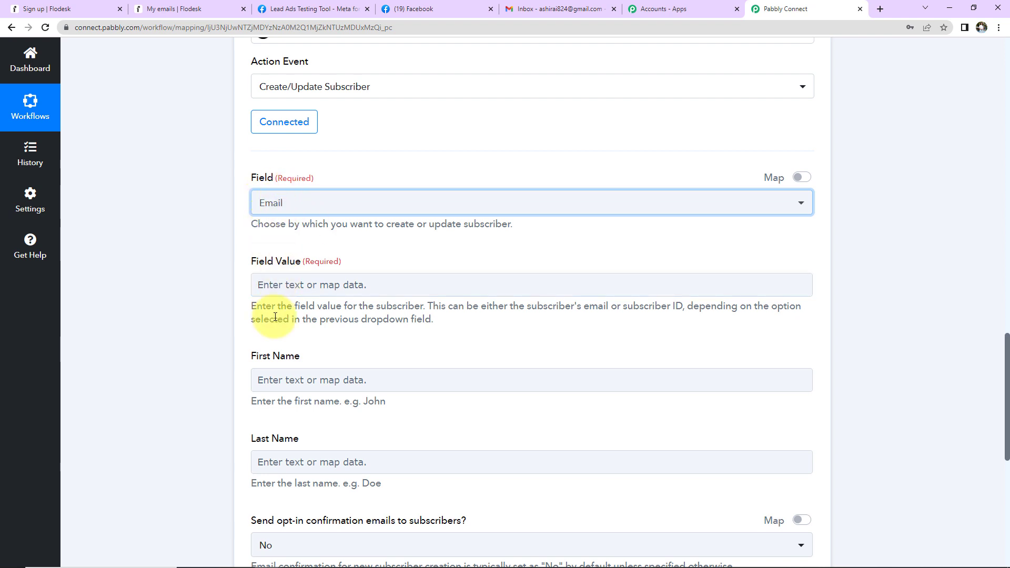
click(296, 286)
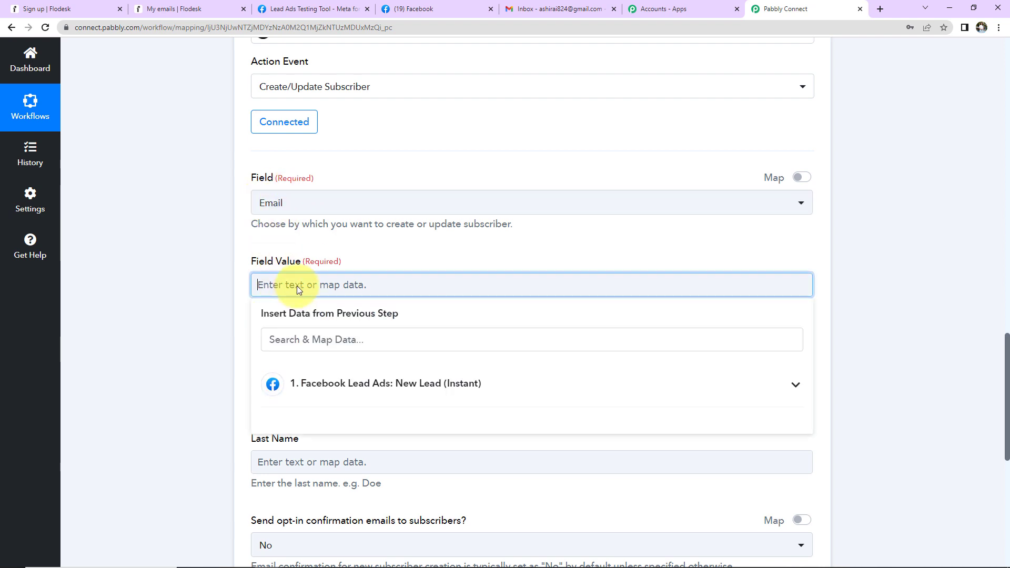
click(334, 384)
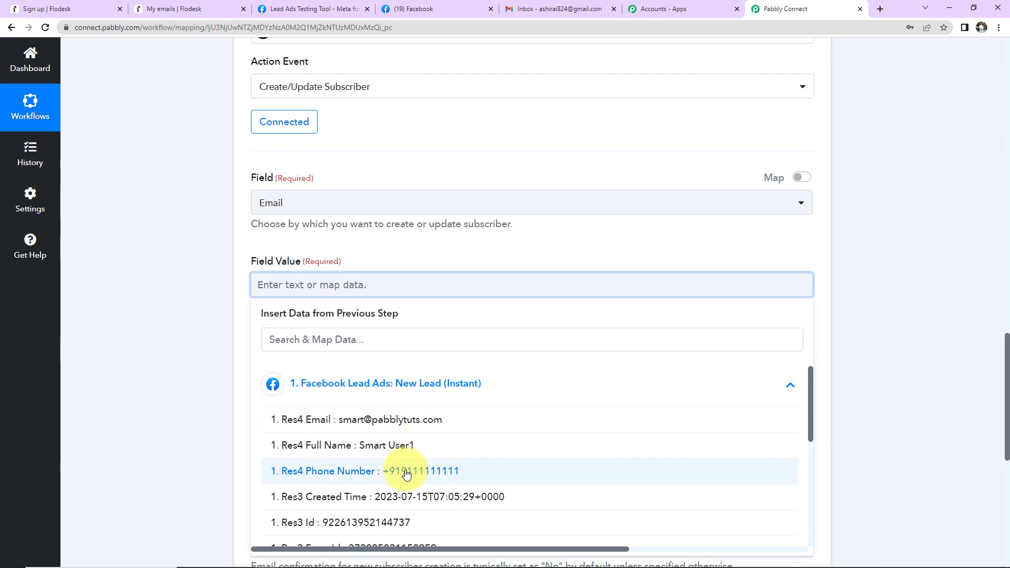
click(393, 420)
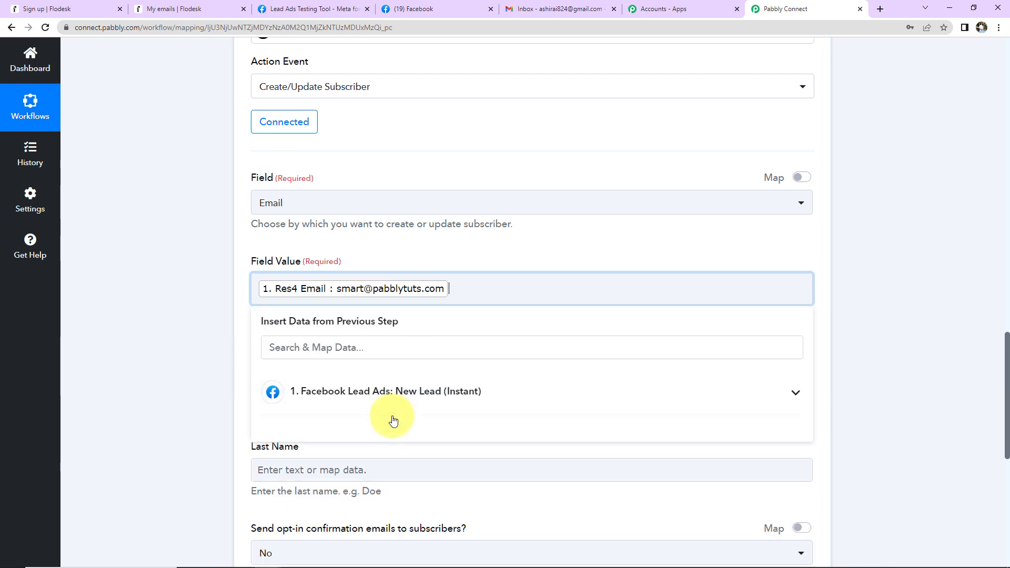
click(186, 349)
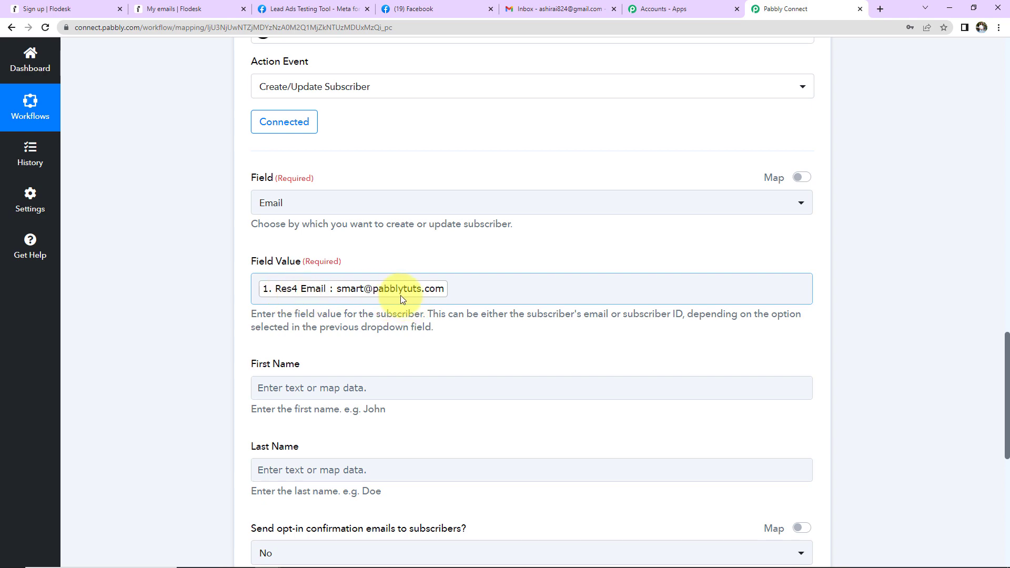
Leave First Name unmapped for now and insert an empty action step before Flodesk.
scroll(400, 295, down, 2)
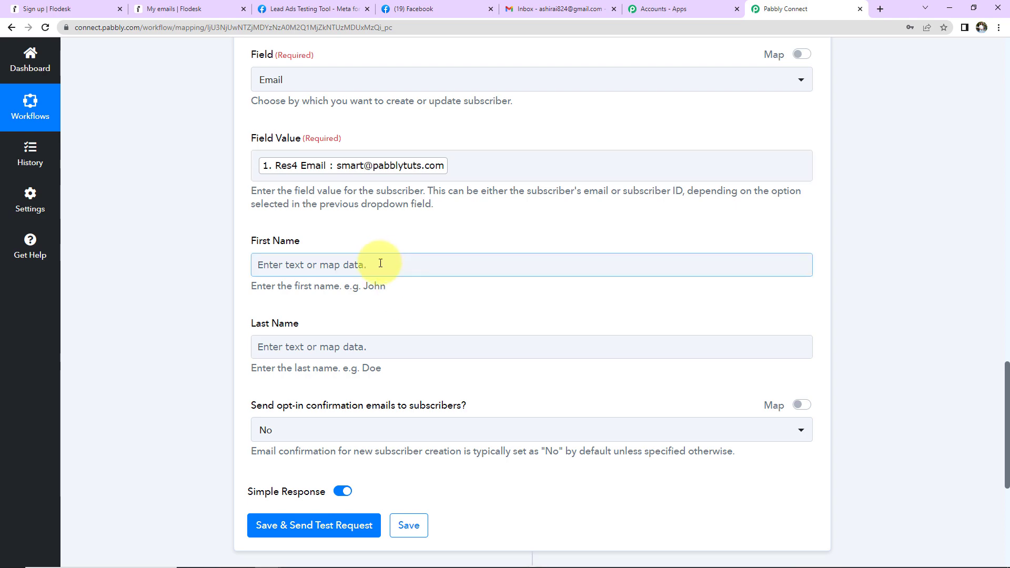
scroll(380, 263, down, 2)
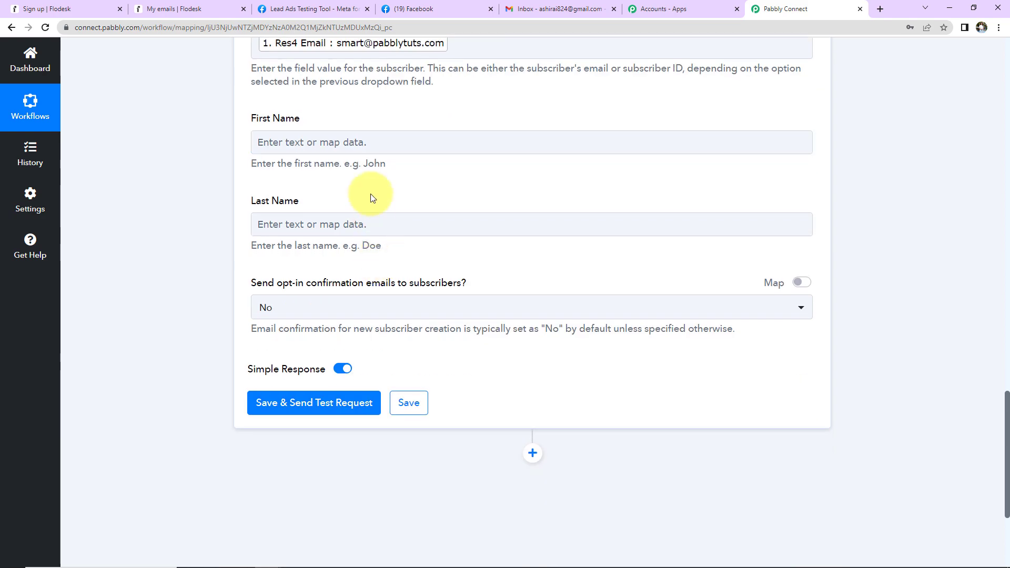
click(369, 141)
click(361, 232)
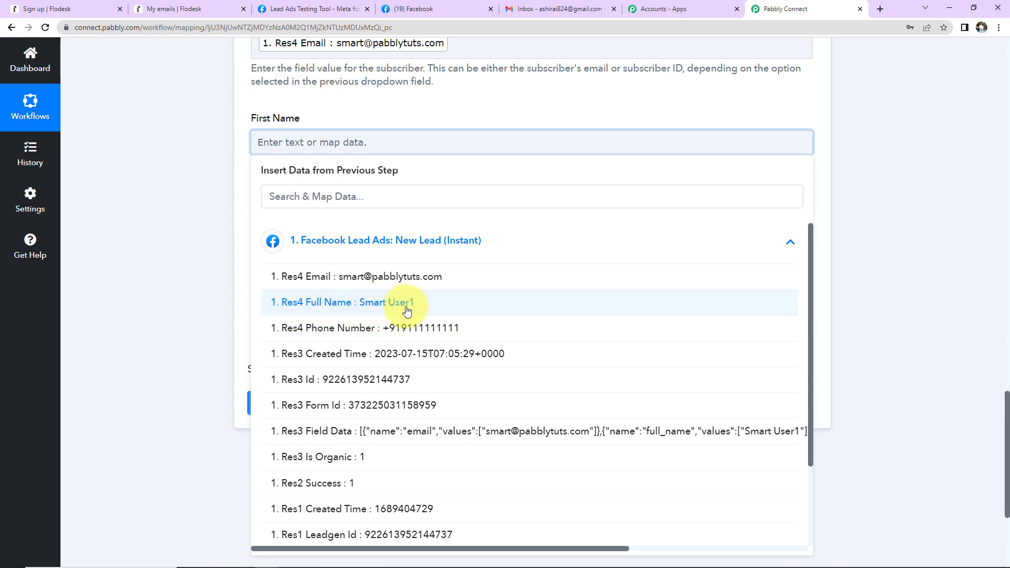
click(212, 251)
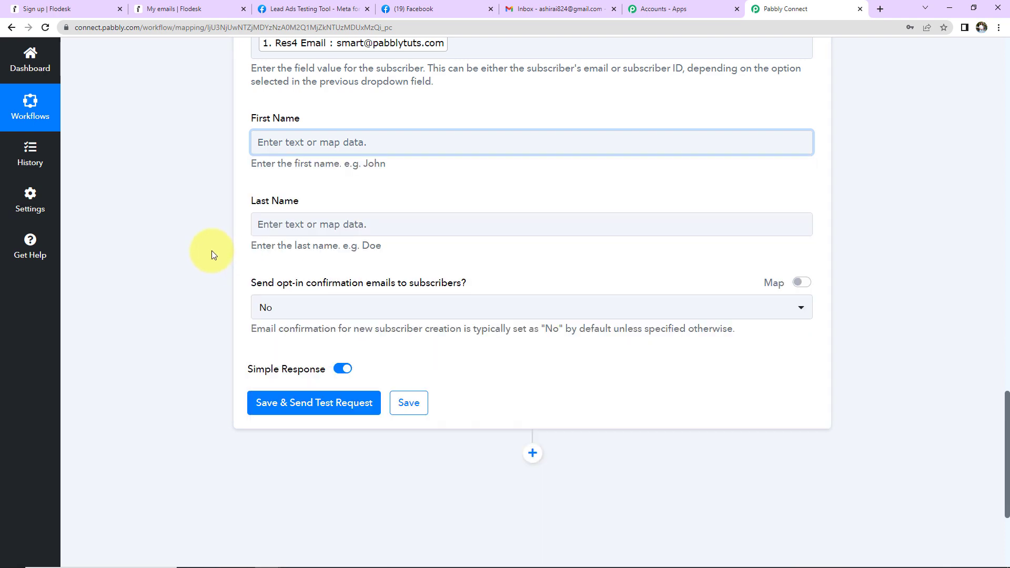
scroll(212, 251, up, 6)
scroll(535, 257, up, 4)
click(537, 262)
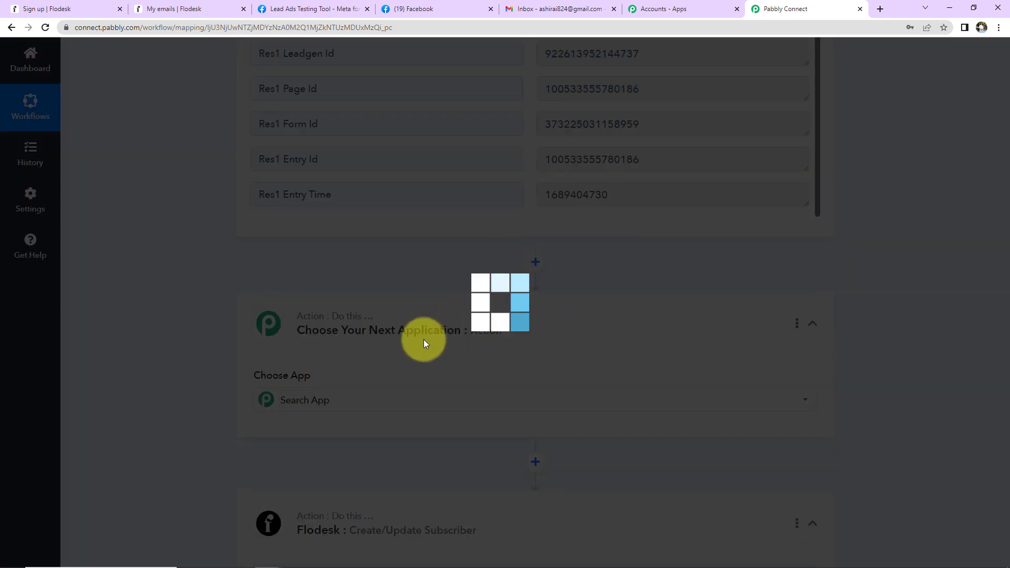
Set the new step to Text Formatter with the Split Text action and connect it.
click(337, 400)
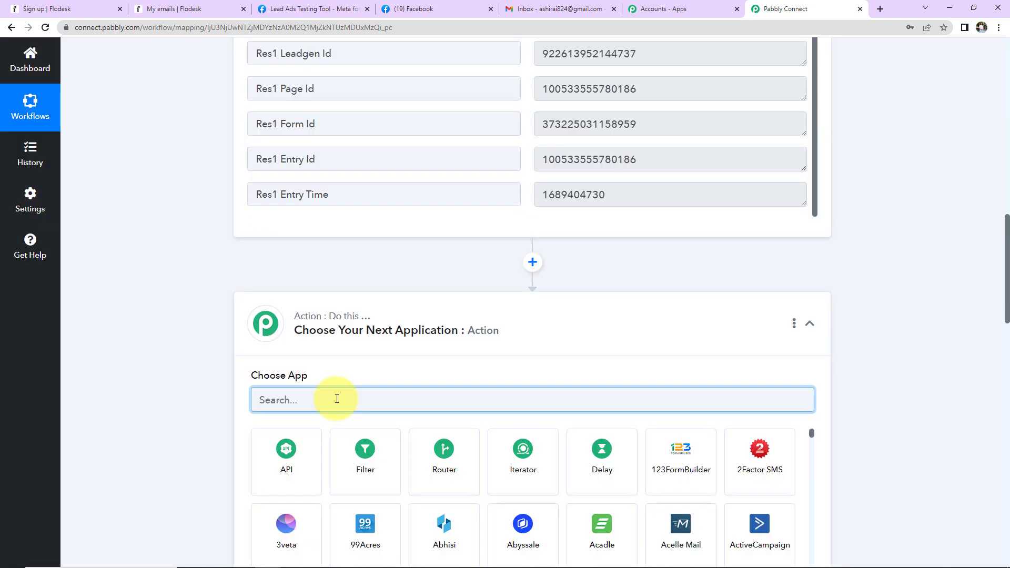
text(text)
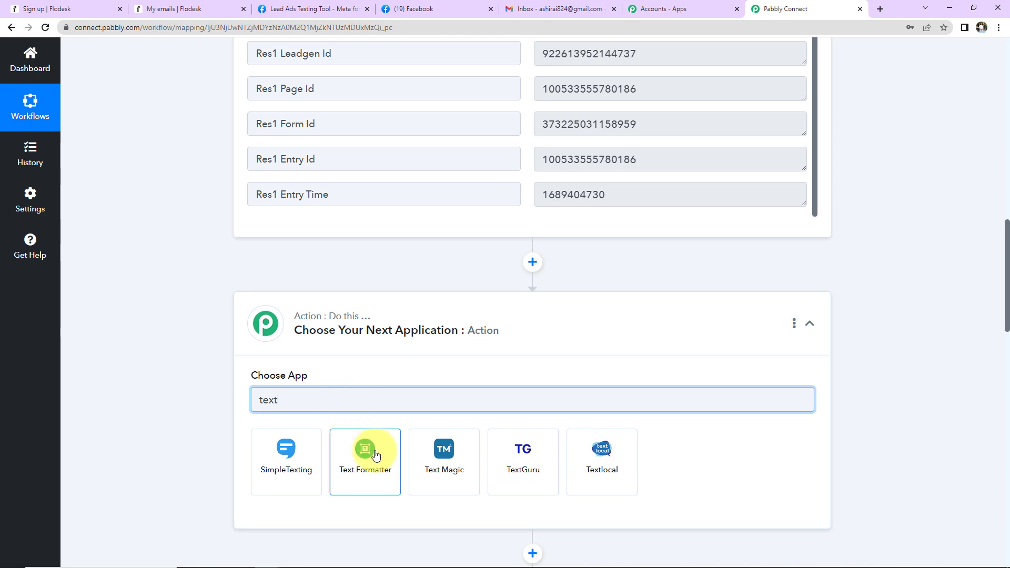
click(371, 451)
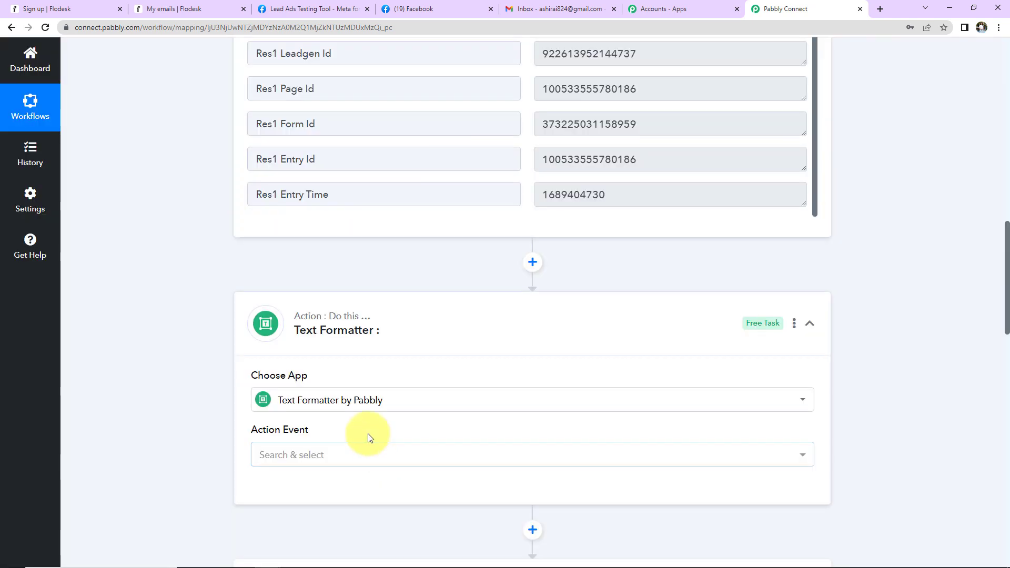
click(343, 461)
click(325, 279)
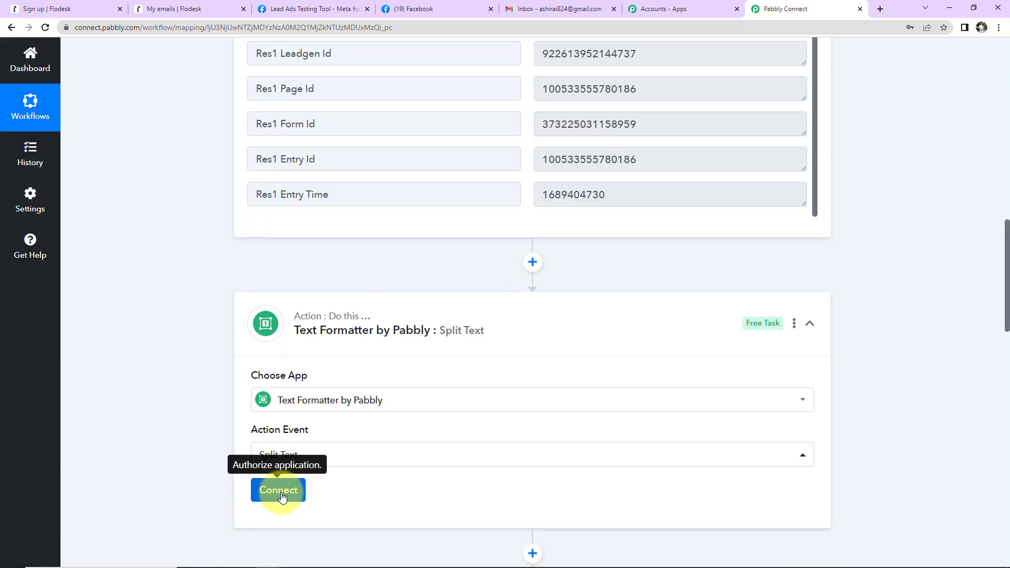
click(276, 491)
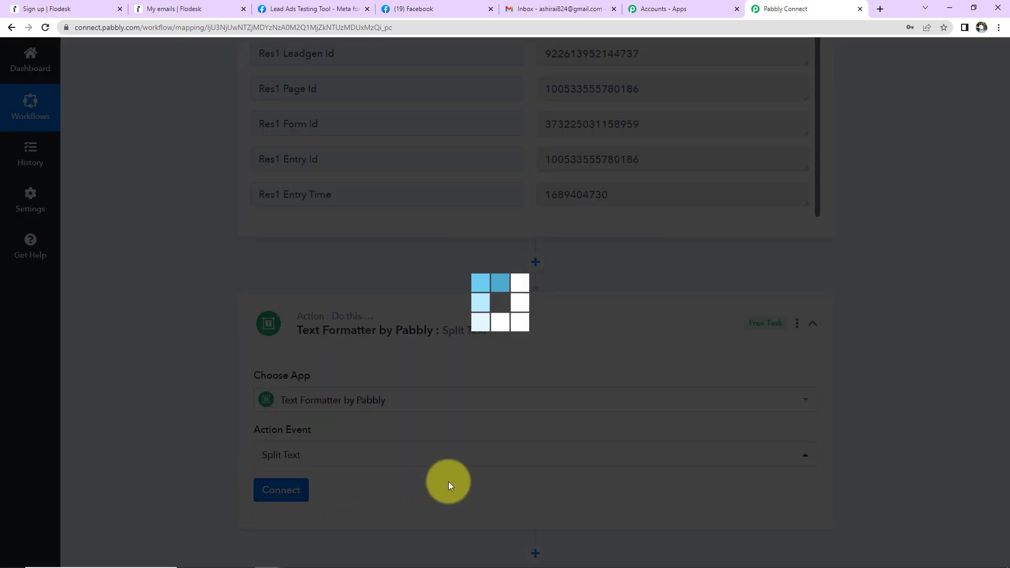
Map the lead's Res4 Full Name as the text and set Separator to {{space}}.
scroll(449, 482, down, 7)
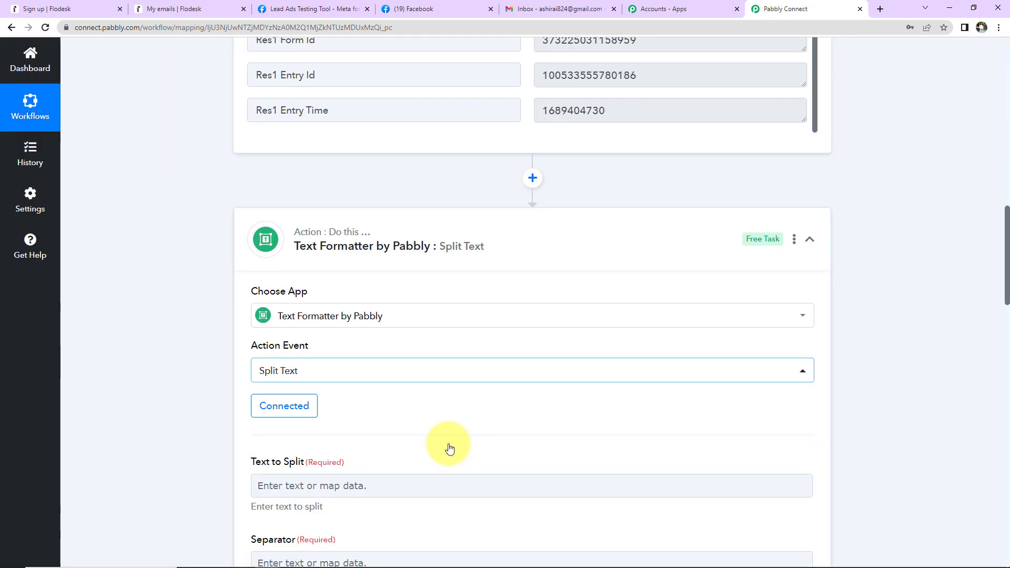
click(349, 199)
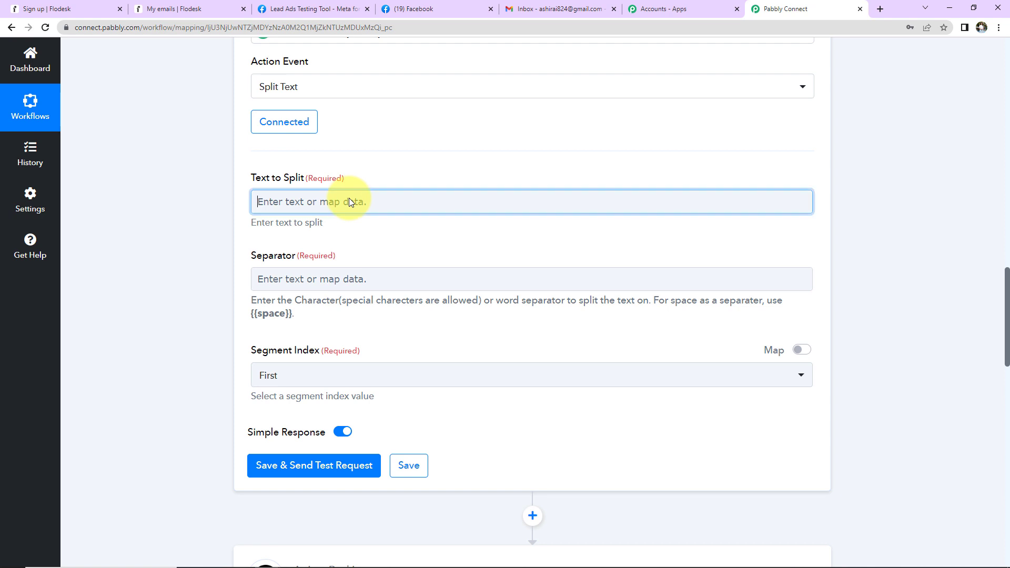
click(326, 300)
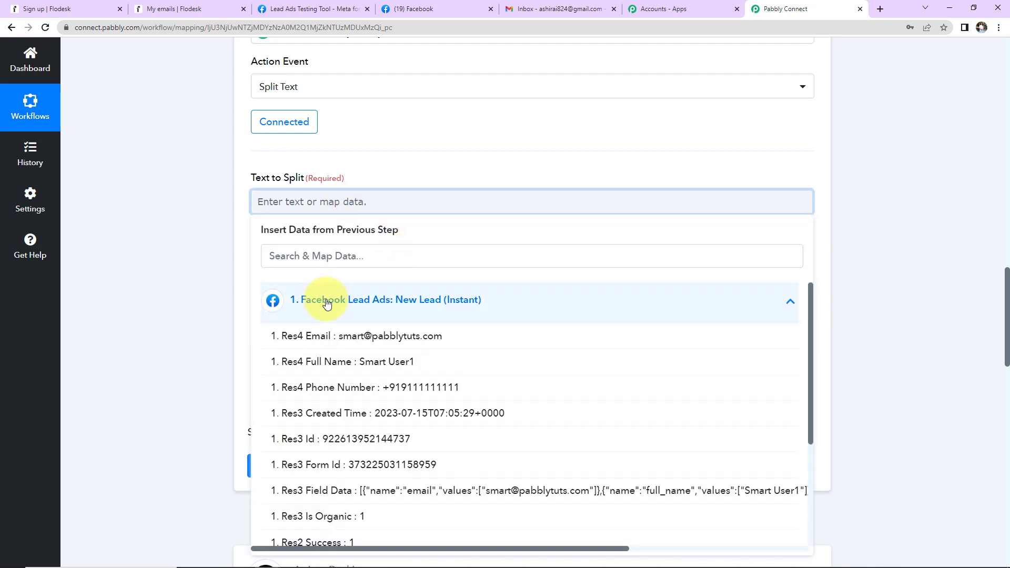
click(337, 363)
click(148, 251)
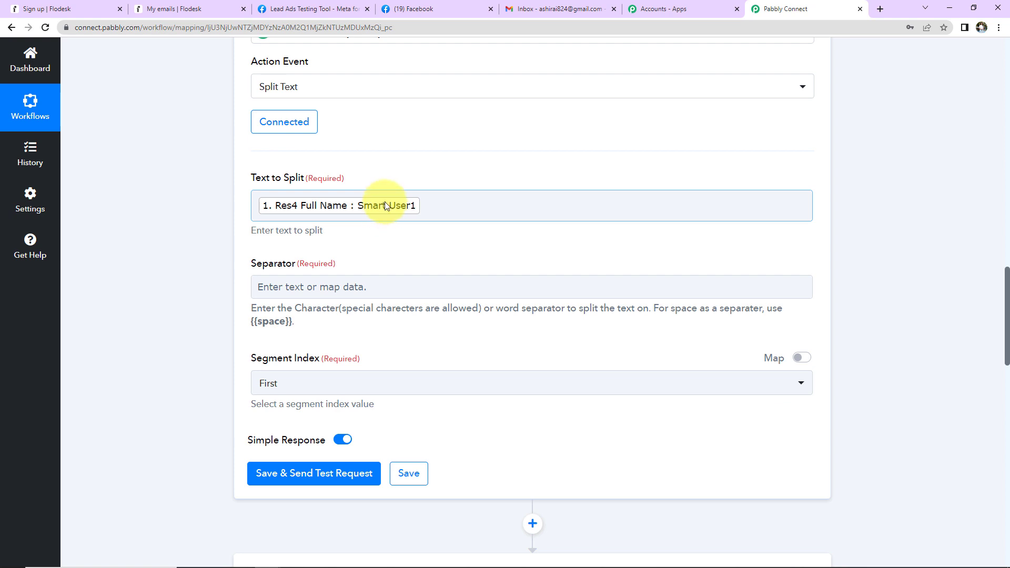
click(335, 287)
click(334, 288)
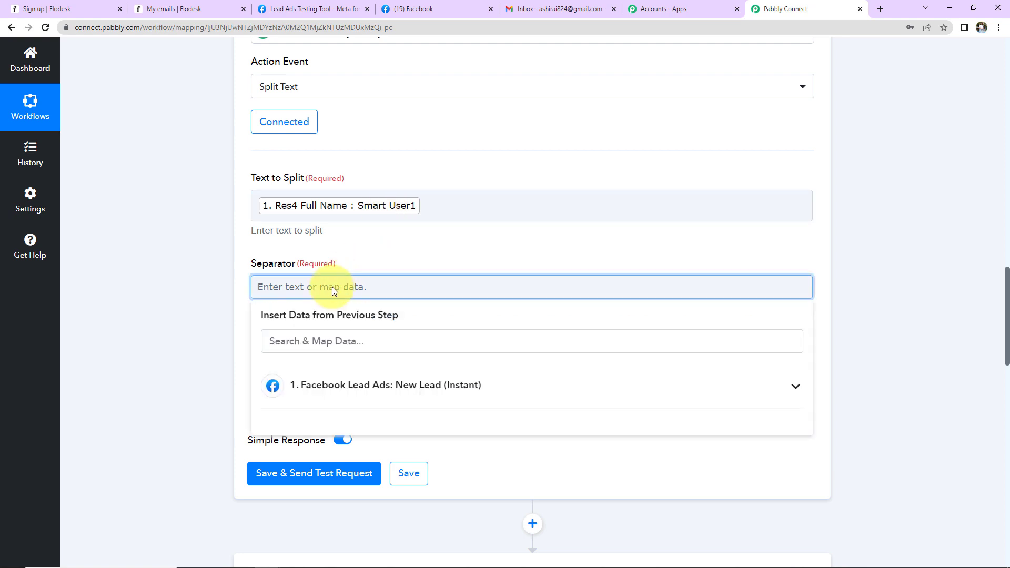
text({{space})
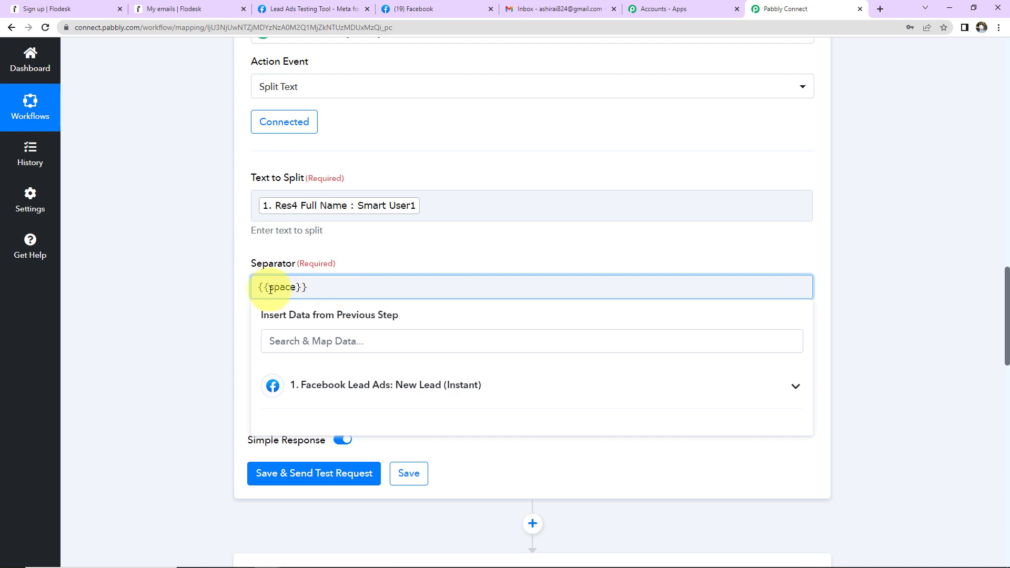
click(219, 278)
drag(249, 310, 249, 345)
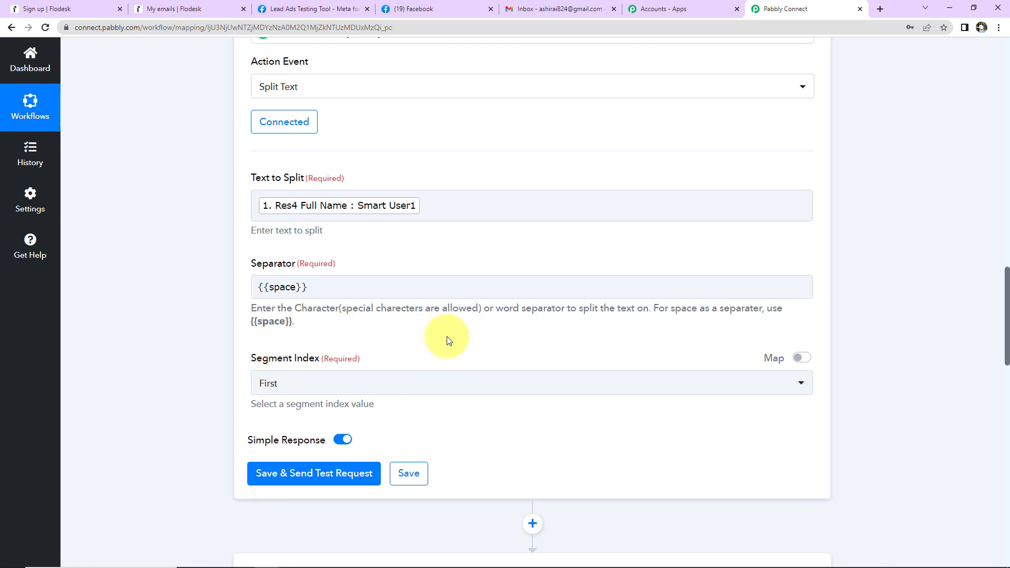
Set Segment Index to All, then save and send a test request.
scroll(447, 338, down, 2)
click(313, 259)
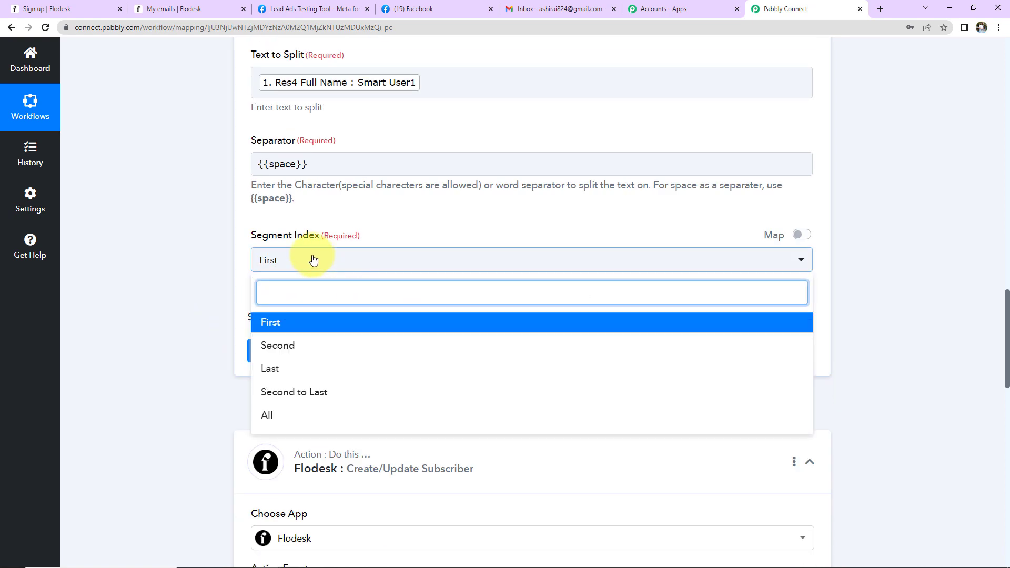
click(267, 416)
click(270, 350)
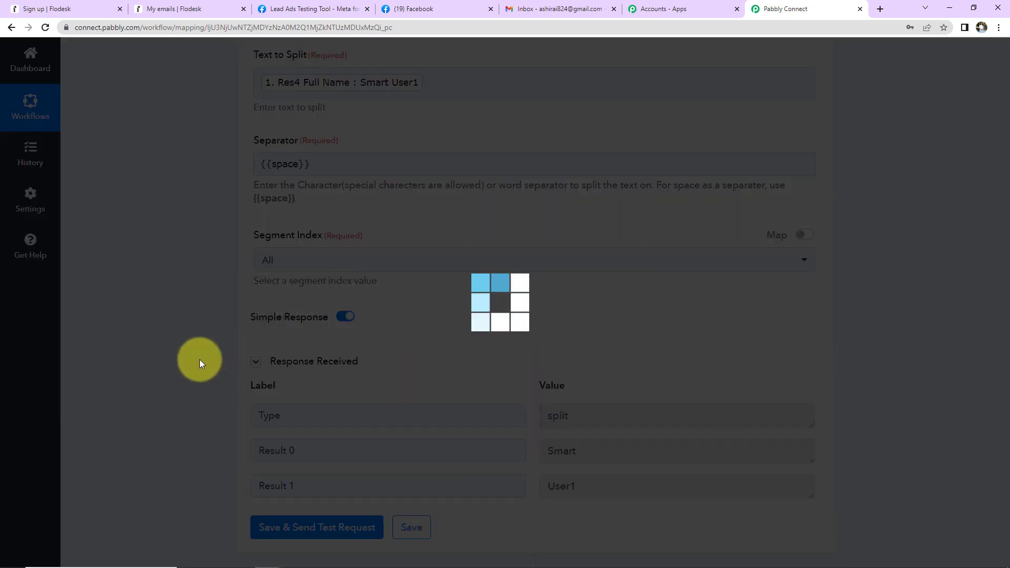
scroll(200, 359, down, 2)
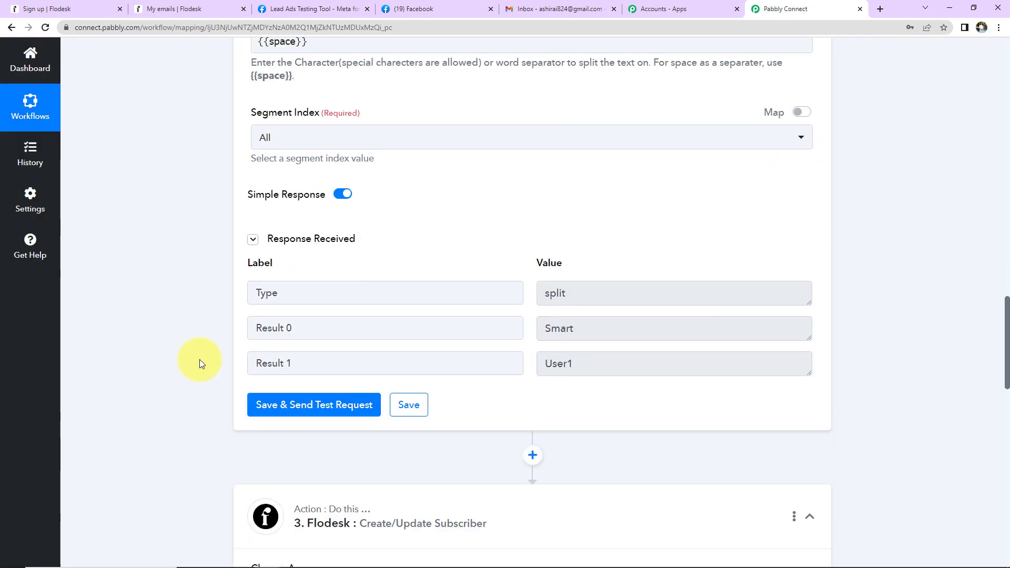
scroll(200, 359, down, 7)
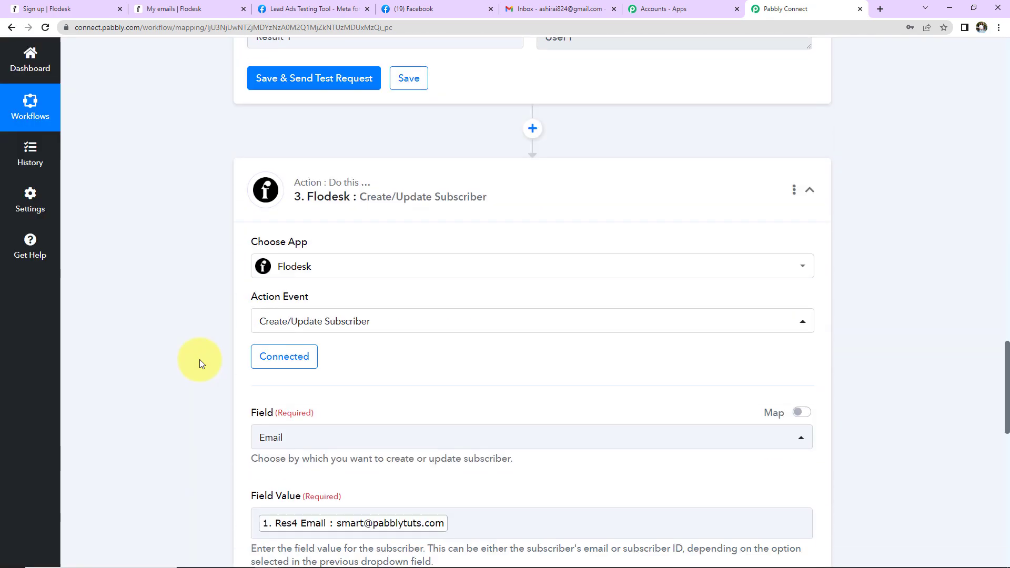
Save the Flodesk connection and map split Result 0 to First Name, Result 1 to Last Name.
click(259, 326)
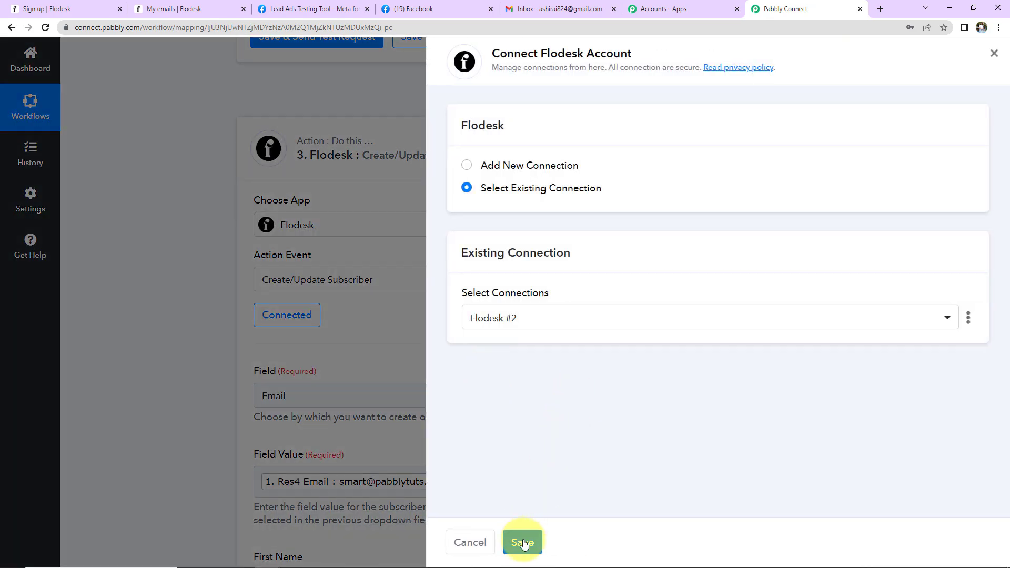
click(522, 543)
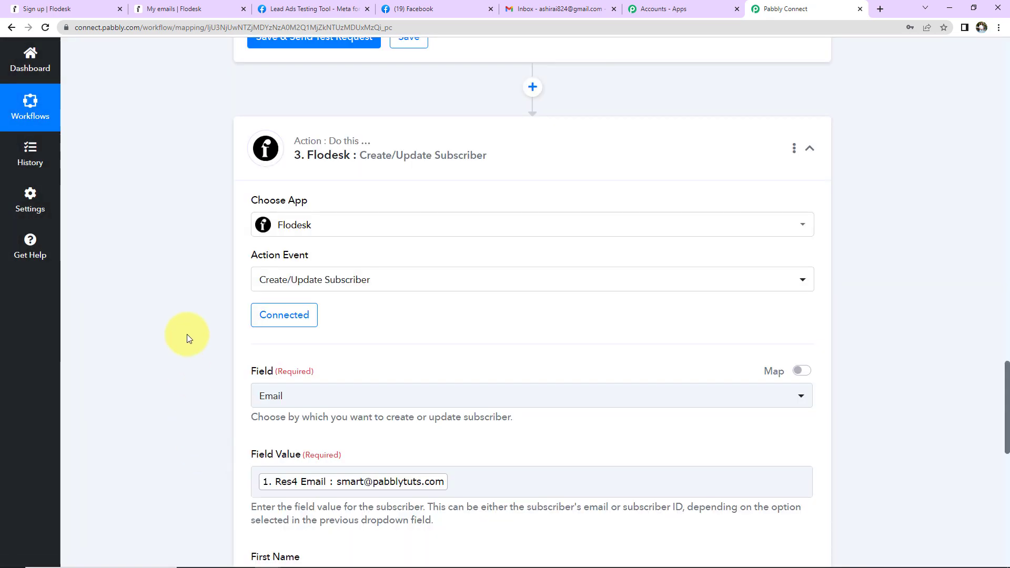
scroll(187, 333, down, 7)
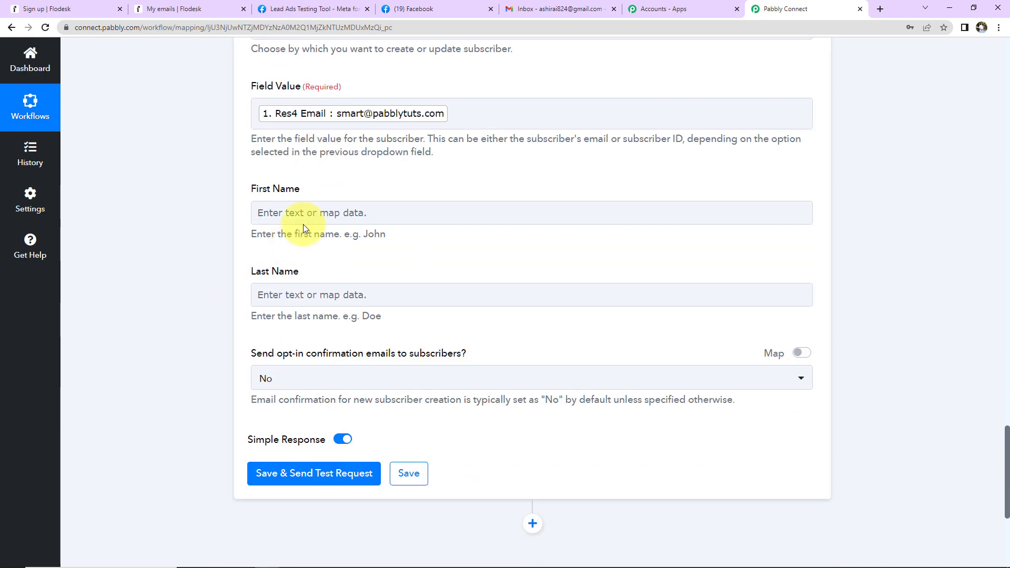
click(305, 214)
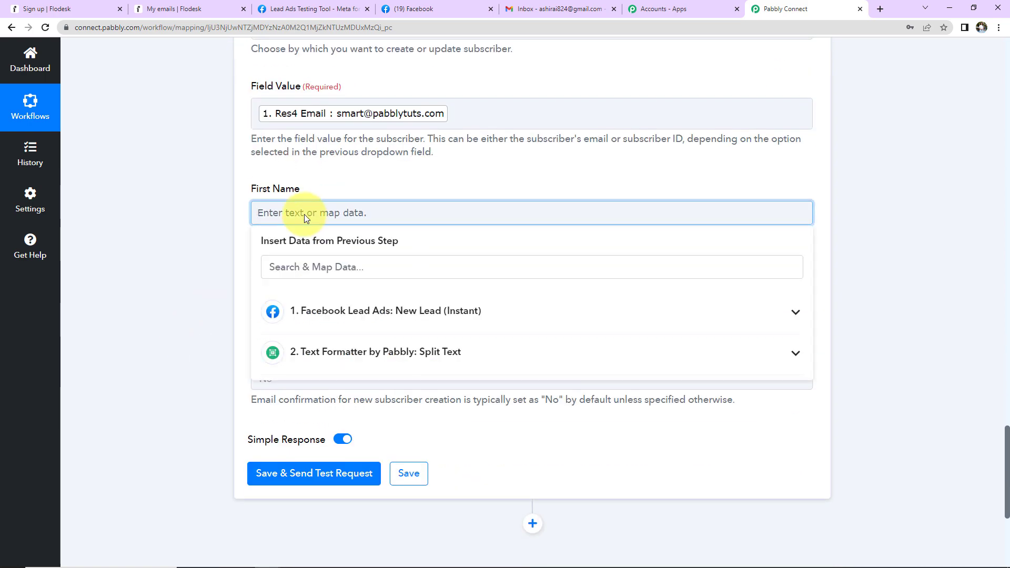
click(317, 359)
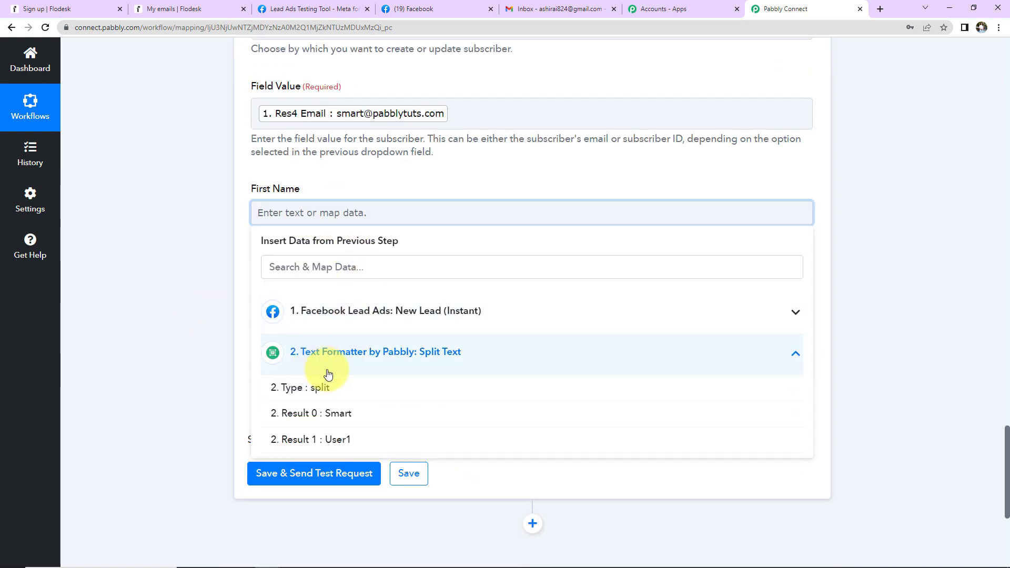
click(323, 413)
click(176, 293)
scroll(176, 293, down, 3)
click(268, 181)
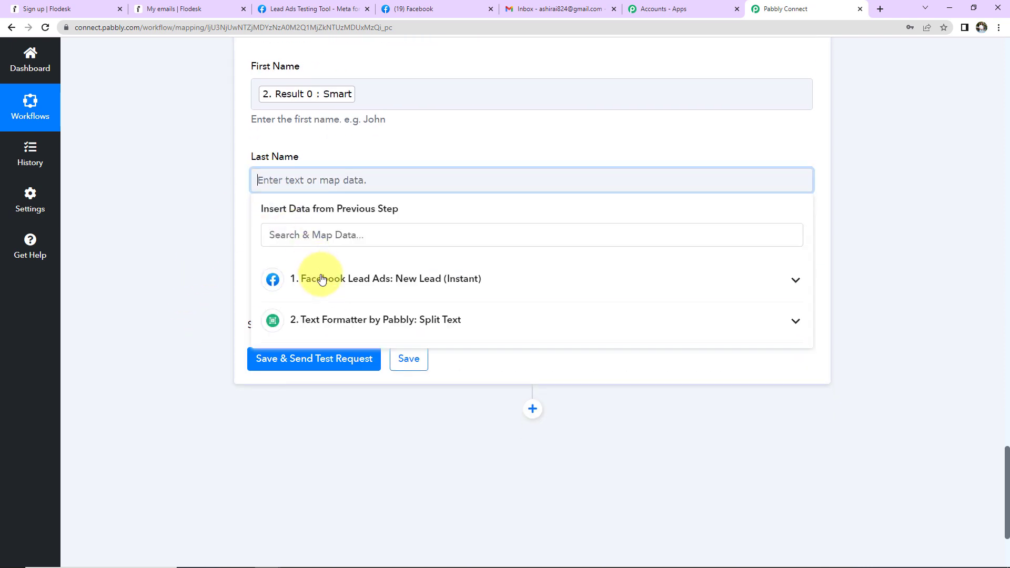
click(316, 319)
click(323, 411)
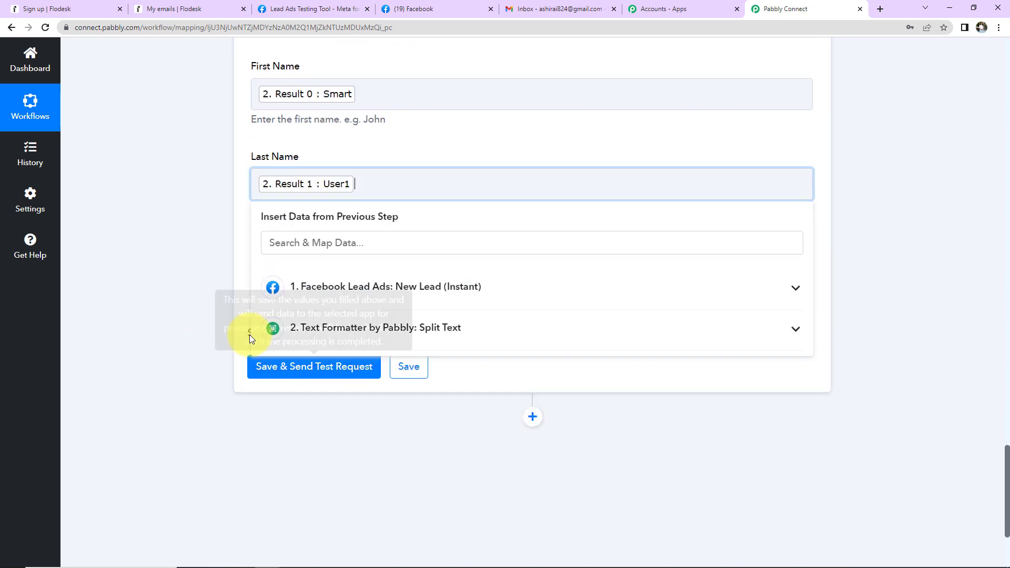
click(170, 251)
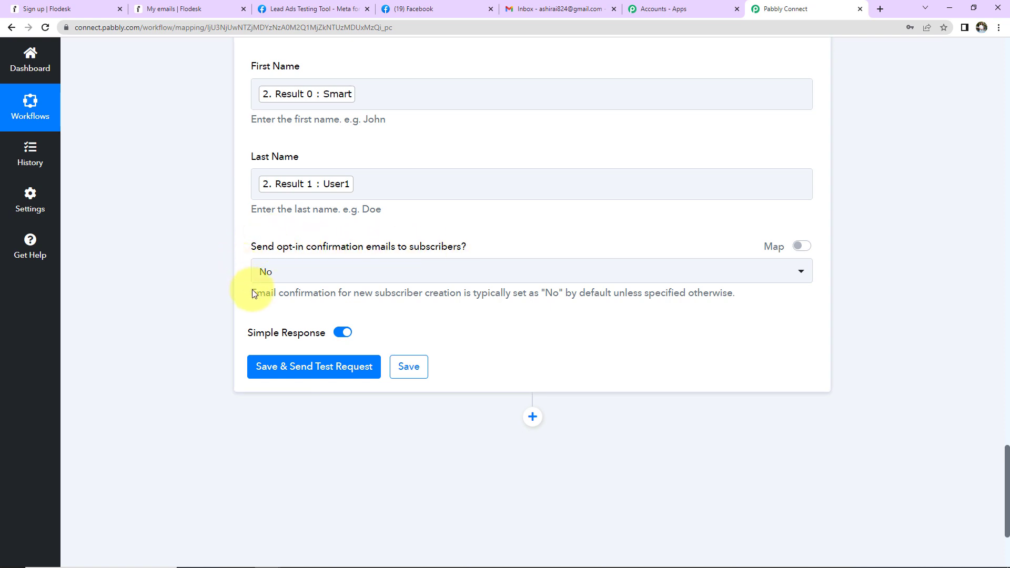
Keep opt-in confirmation emails at No and send a test request creating the subscriber.
click(316, 273)
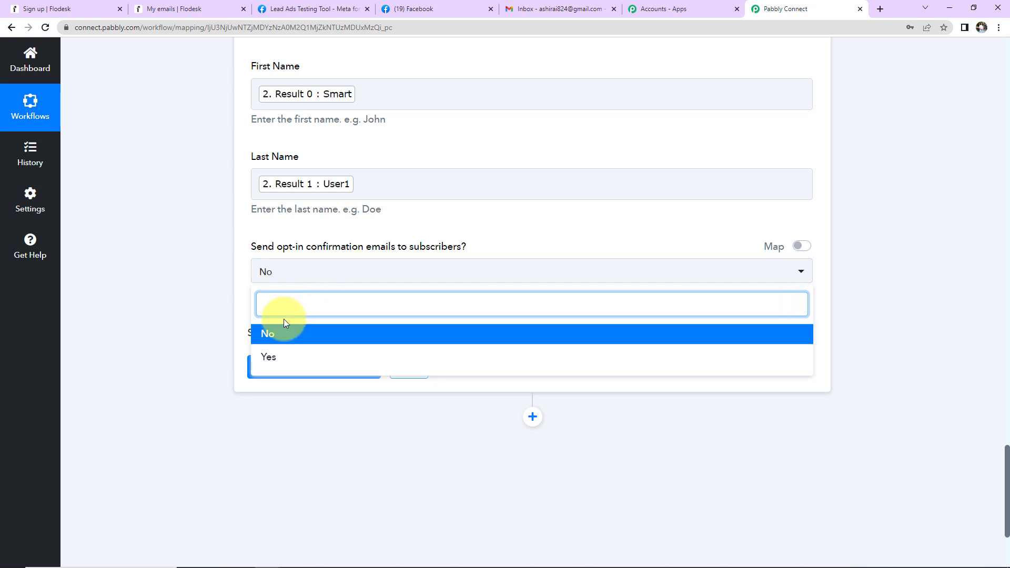
click(226, 317)
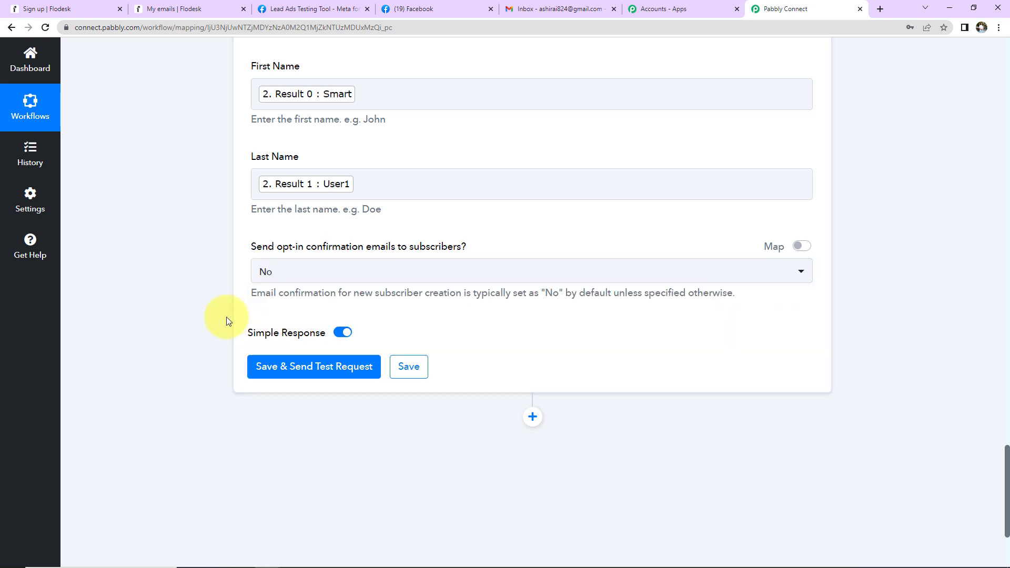
click(273, 366)
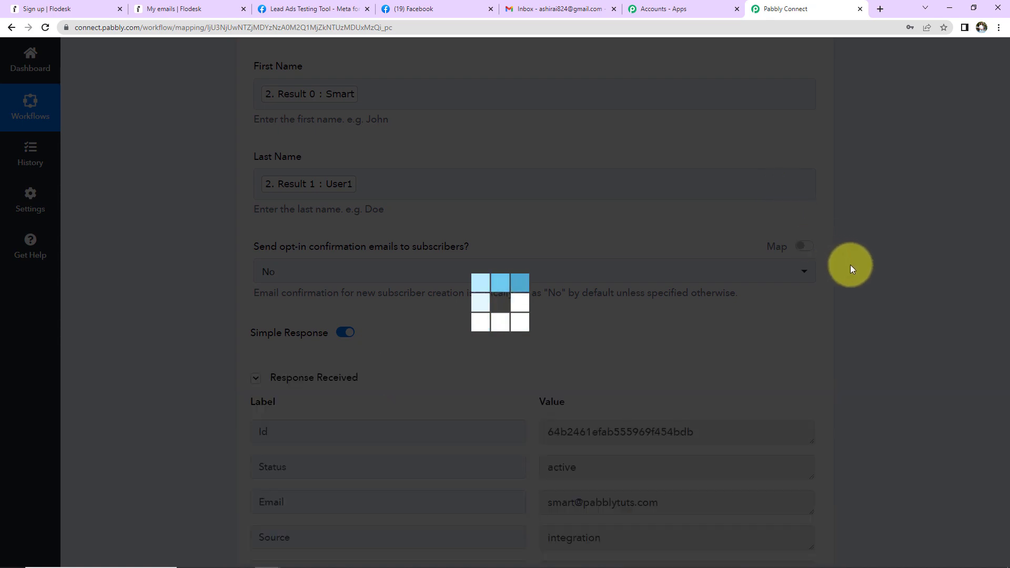
scroll(850, 265, down, 5)
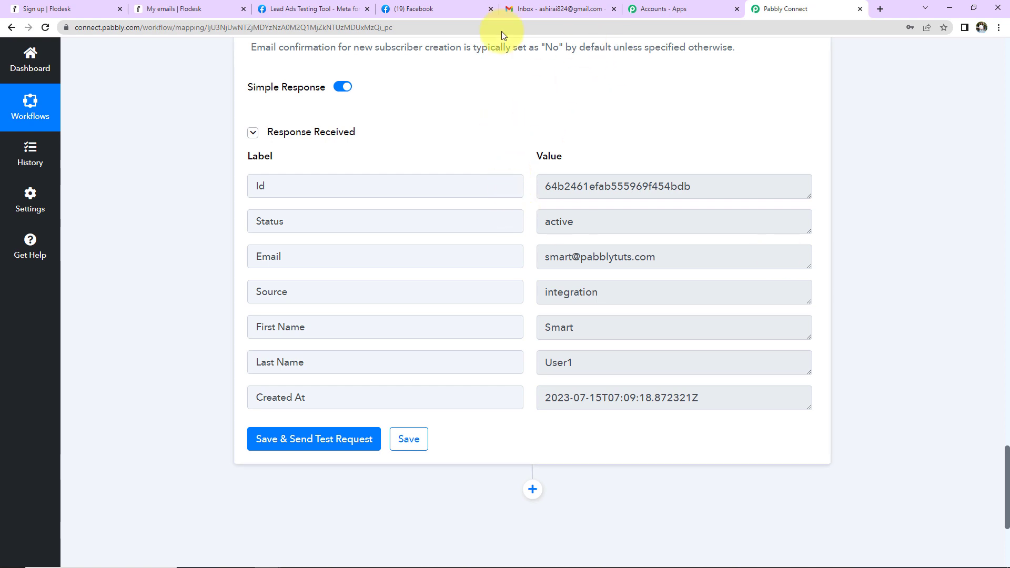
click(195, 9)
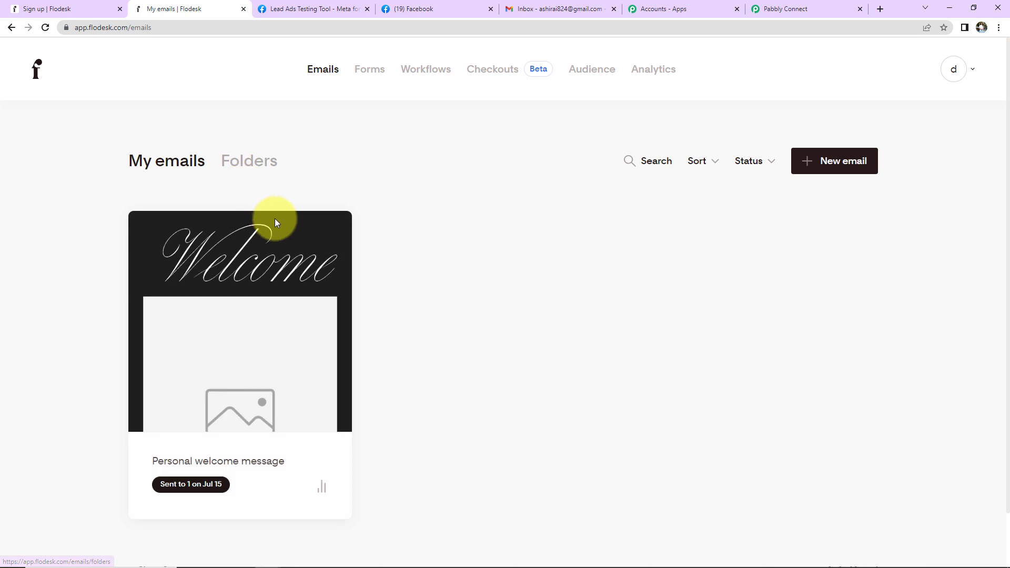
Open Flodesk's Audience to see all subscribers, with the test subscriber listed Active.
click(592, 70)
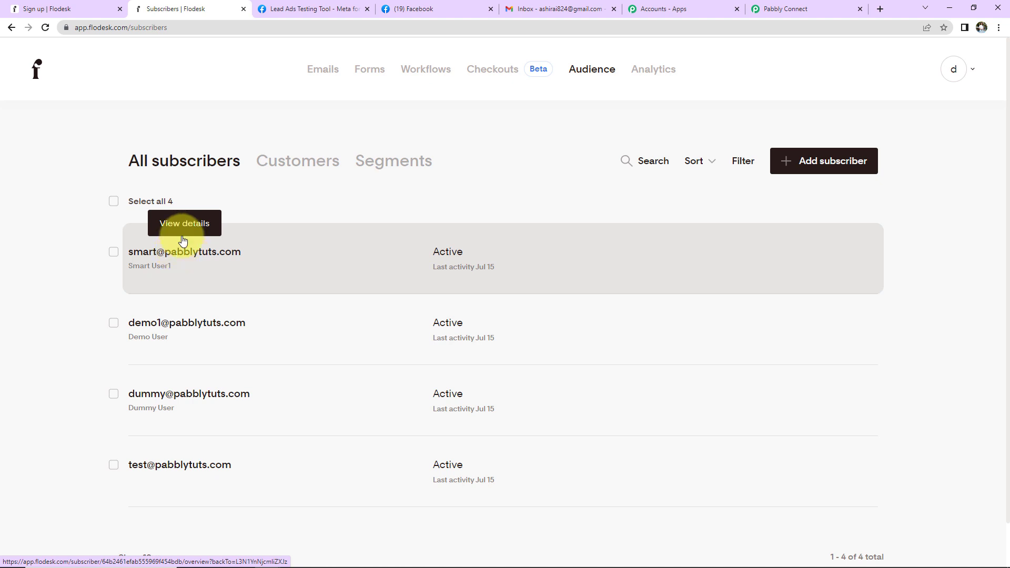
Delete the existing test lead in the Lead Ads Testing Tool and reload the page.
click(285, 9)
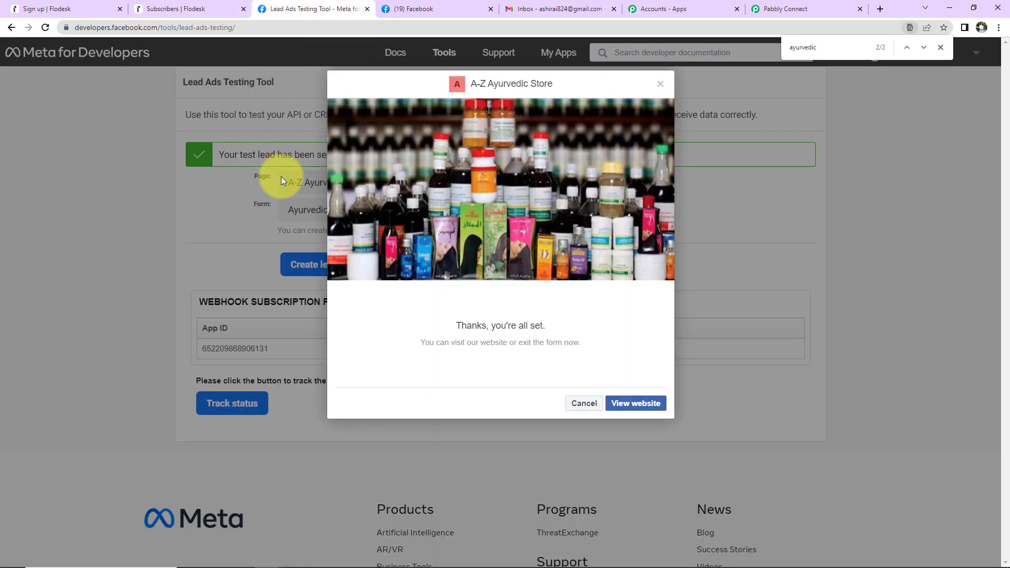
click(659, 84)
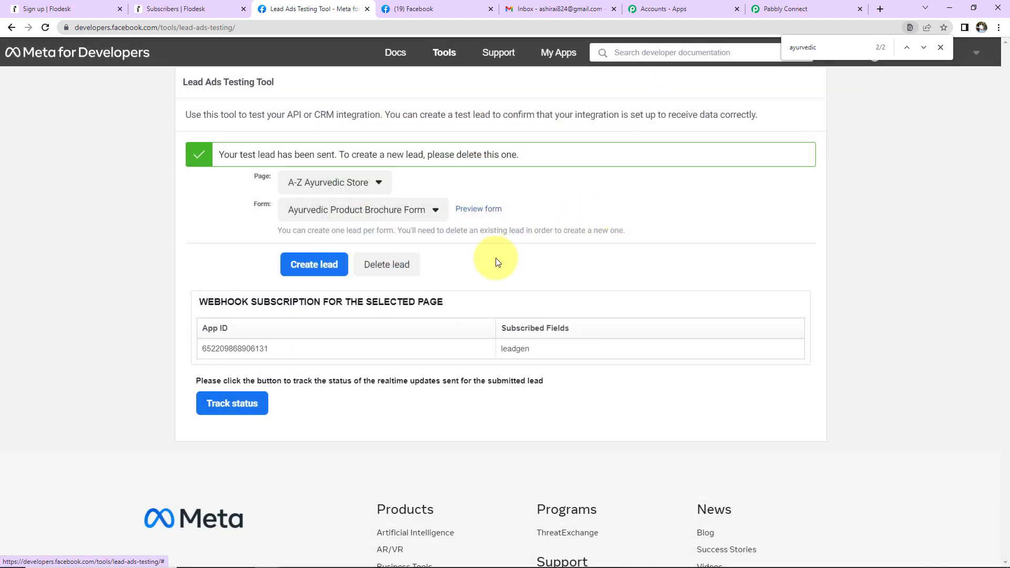
click(381, 266)
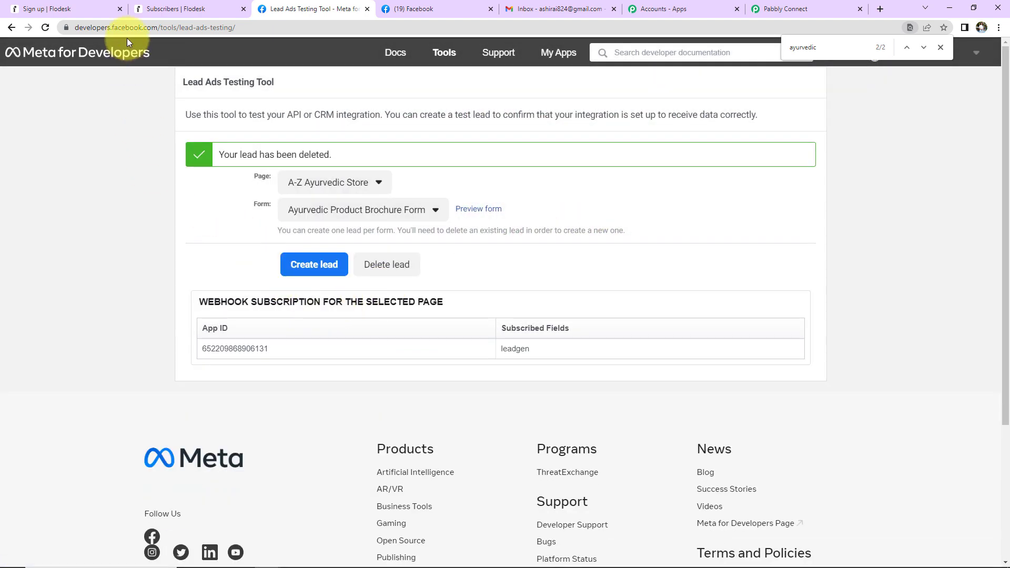
click(47, 28)
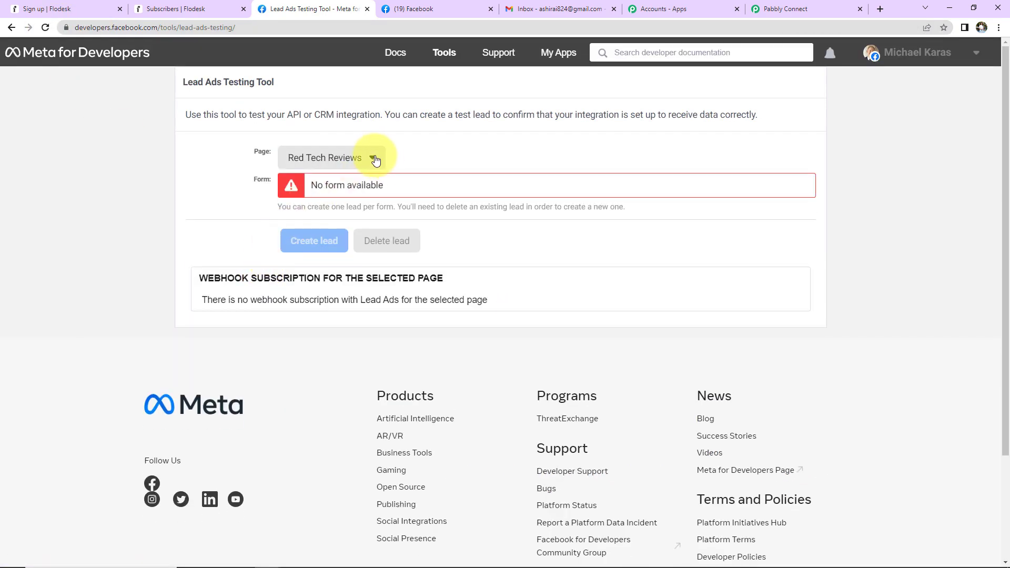
Select the A-Z Ayurvedic Store page and preview its Ayurvedic Product Brochure Form.
click(373, 160)
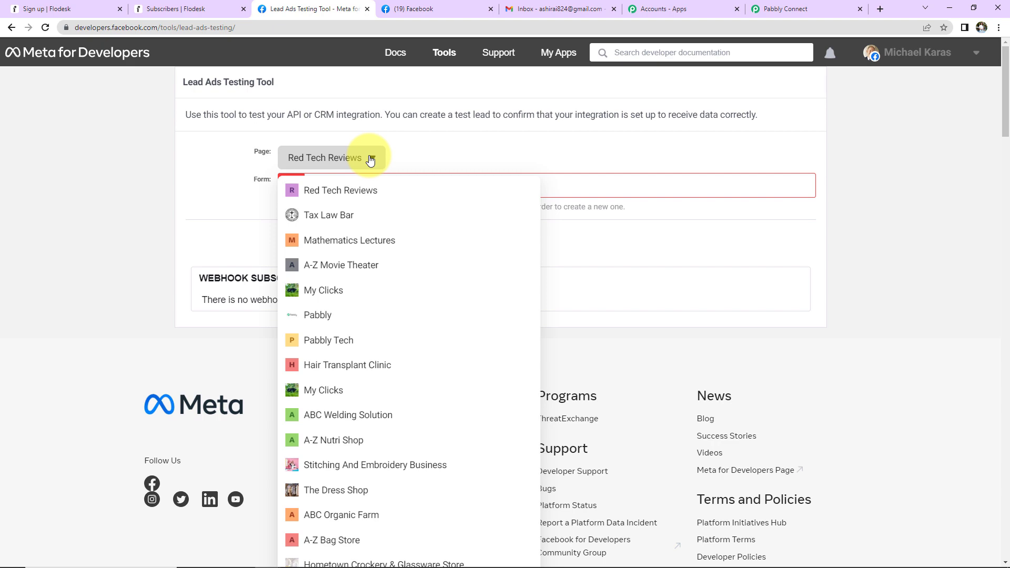
key(ctrl+f)
text(ayur)
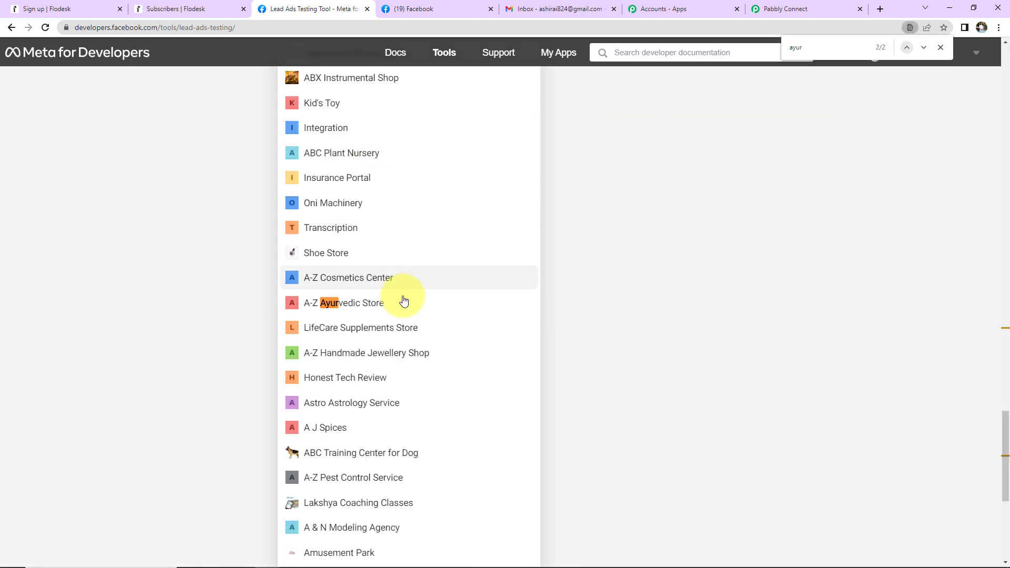
click(403, 301)
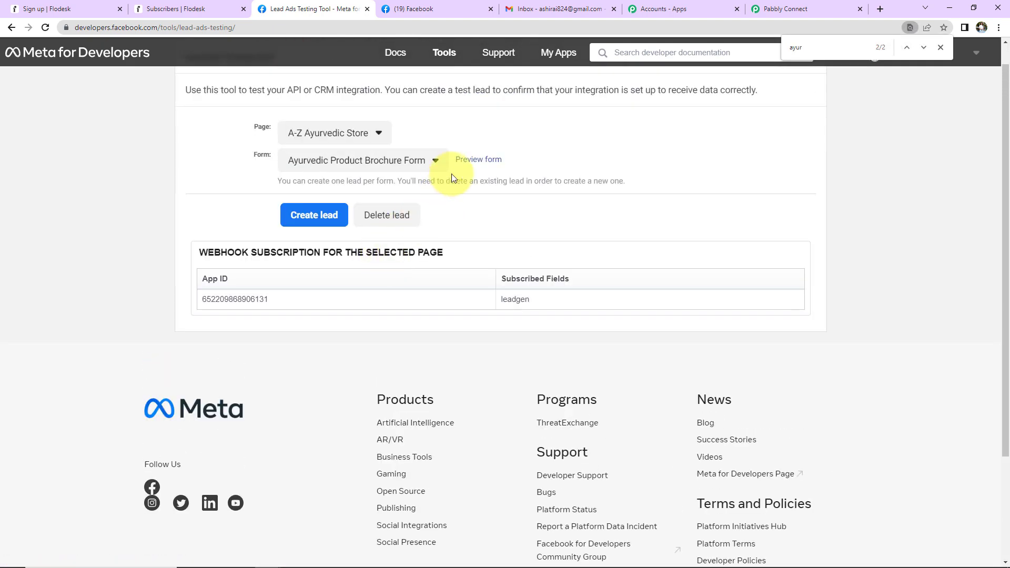
click(468, 161)
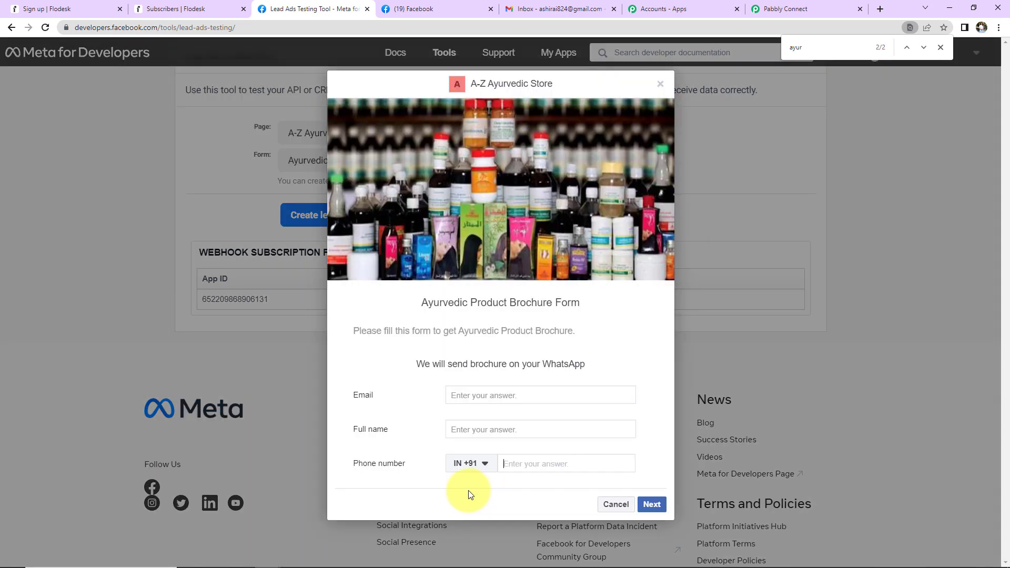
Fill in the test email, full name and phone number, then submit the lead.
click(460, 395)
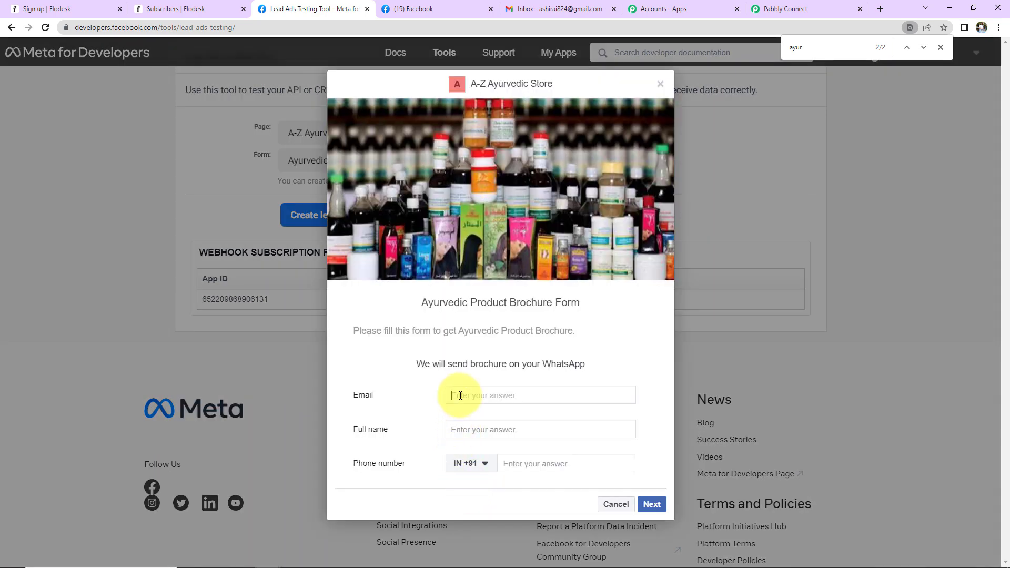
click(475, 426)
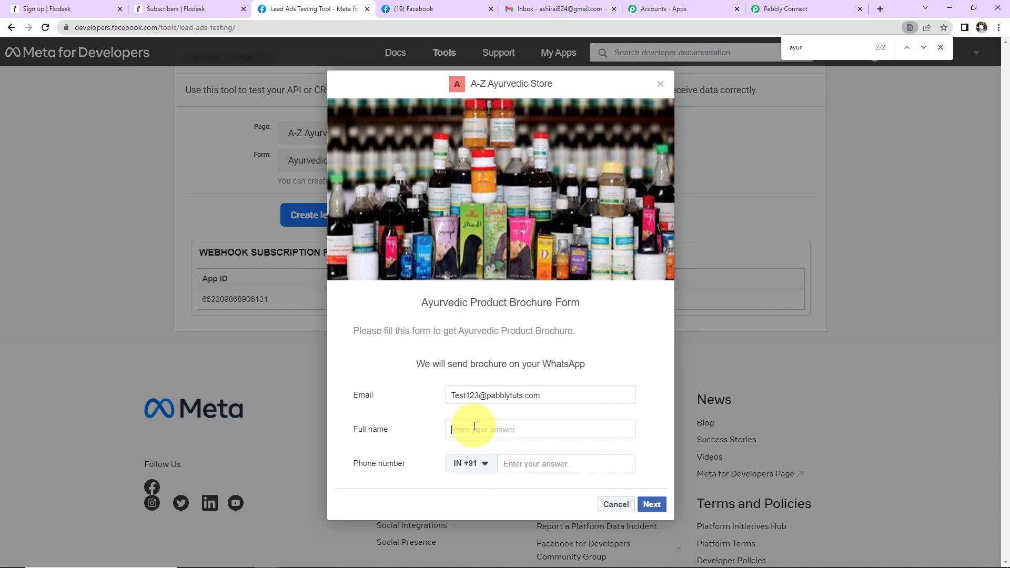
text(Test User123)
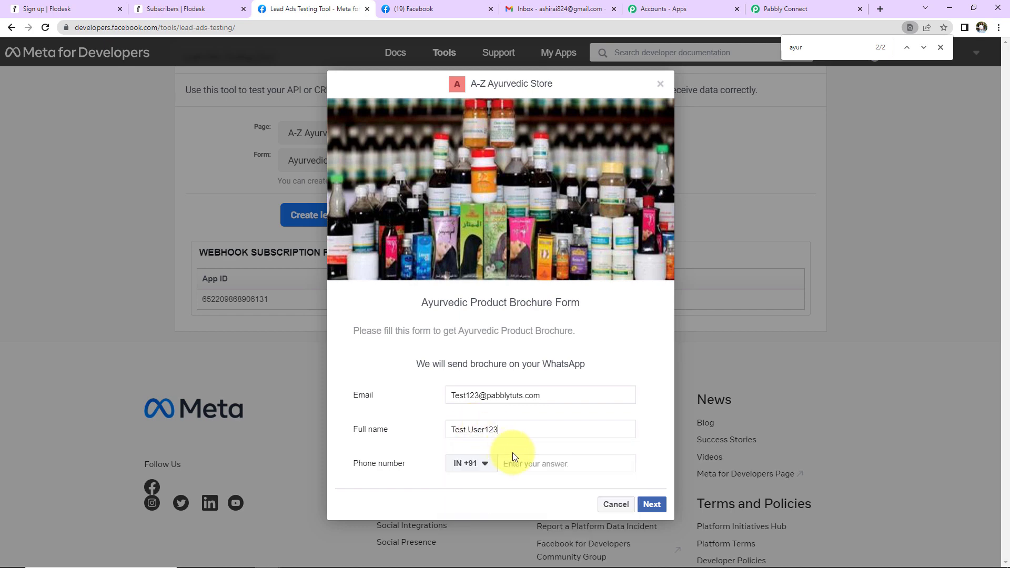
click(523, 463)
text(1234567890)
click(652, 504)
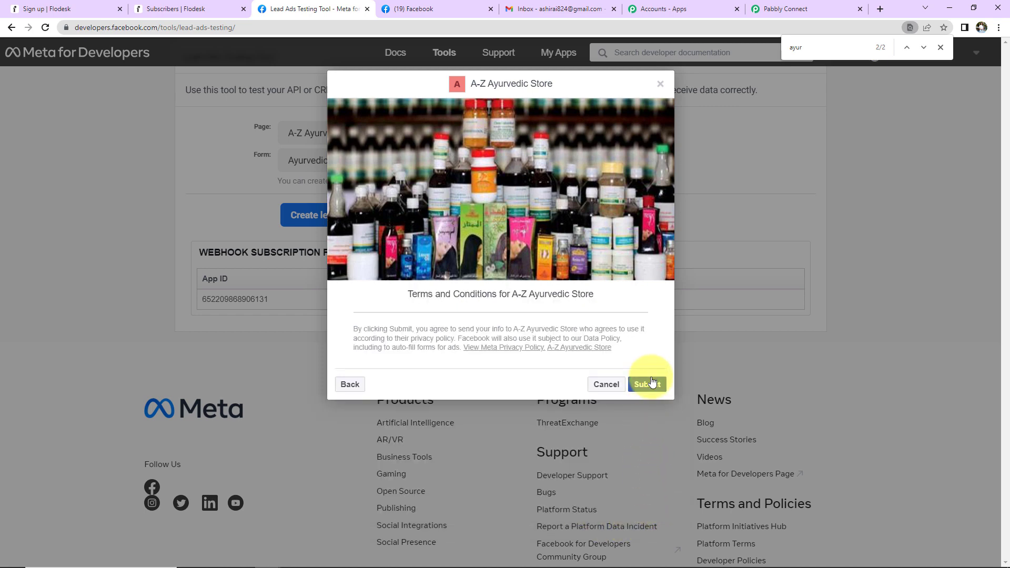
click(647, 384)
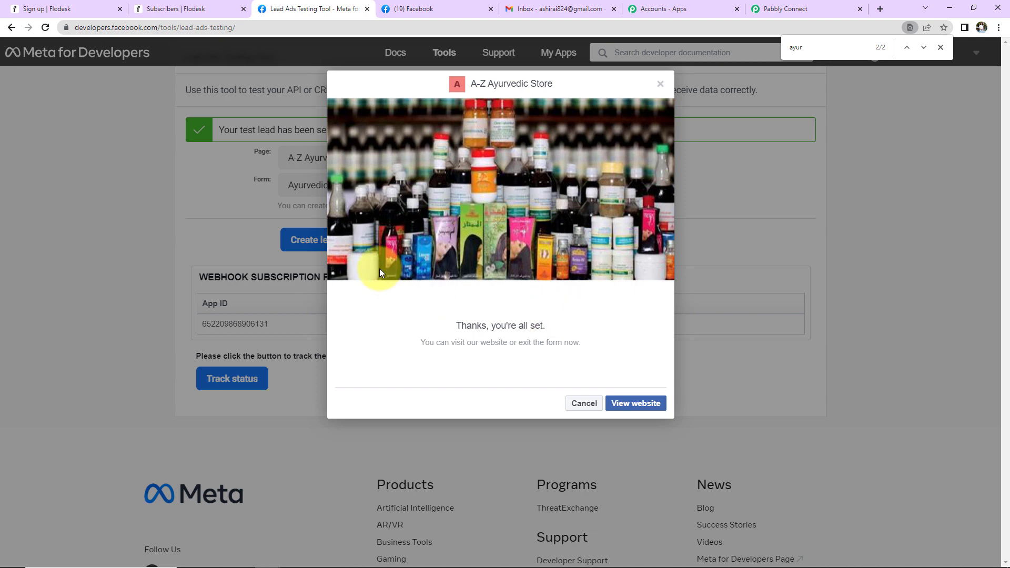
click(204, 12)
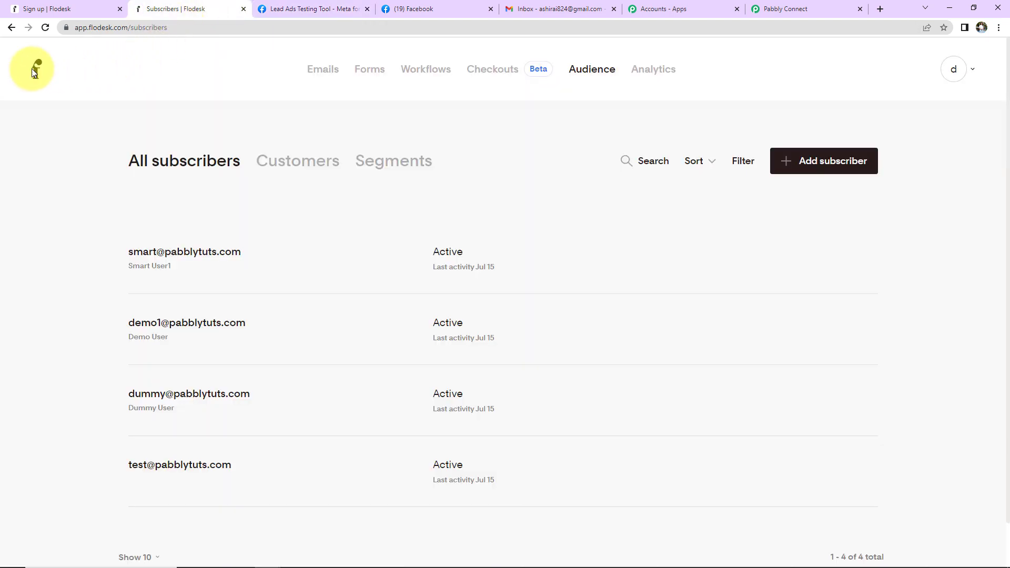
Reload Flodesk's subscribers to find the second test lead, then return to the Pabbly workflow.
click(46, 28)
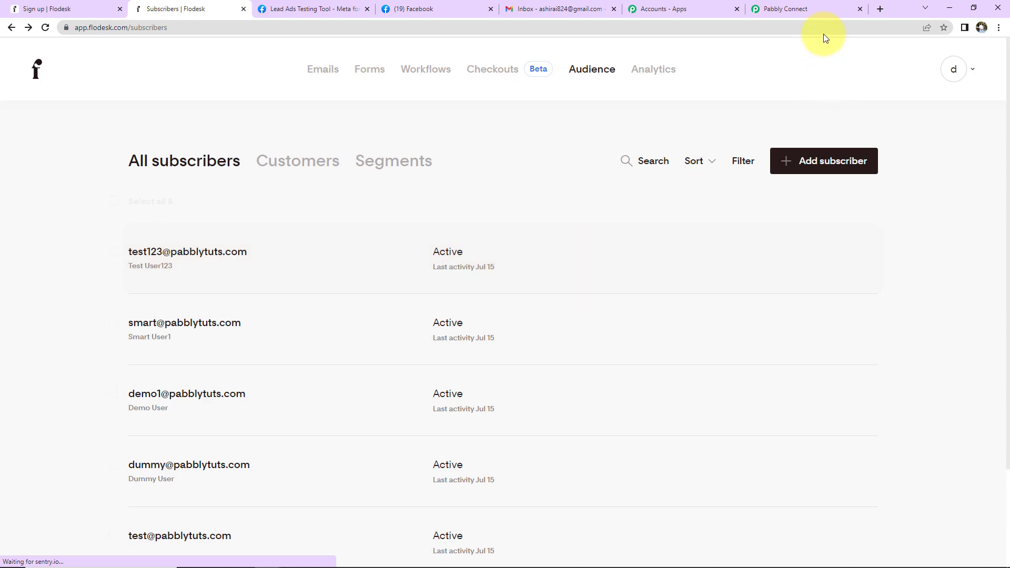
click(819, 11)
scroll(839, 301, up, 20)
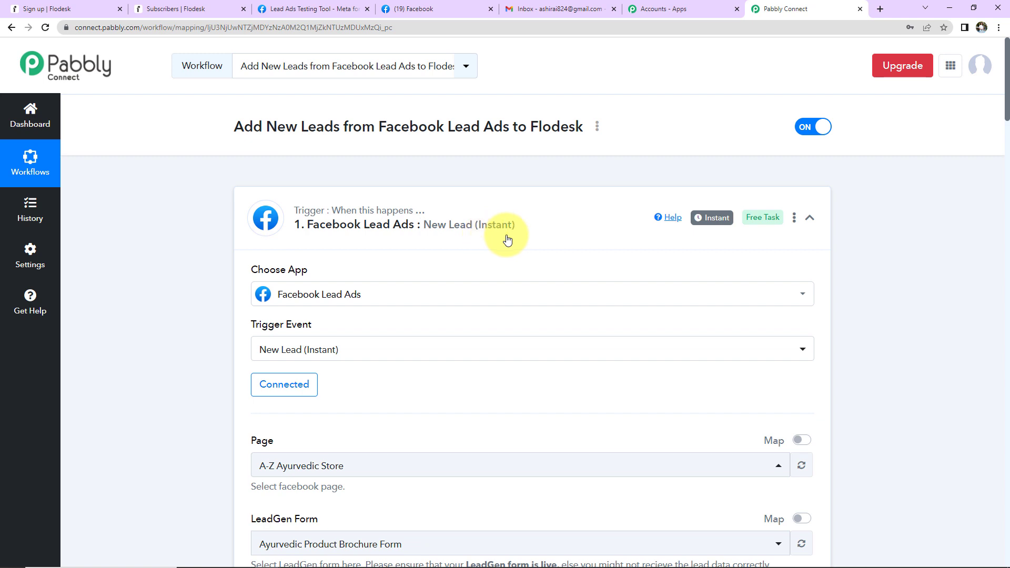
Collapse the Facebook Lead Ads, Text Formatter and Flodesk steps.
click(808, 217)
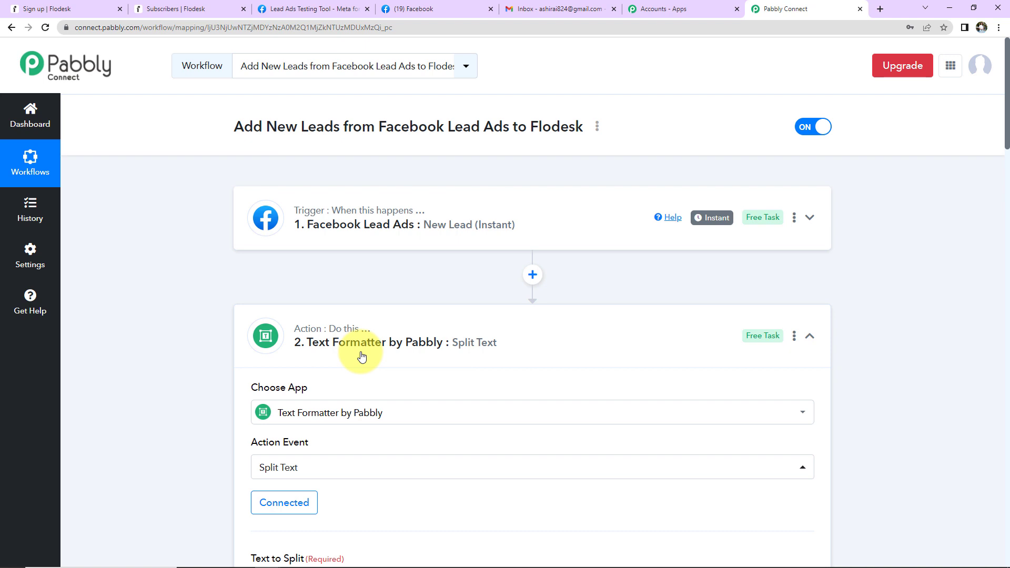
click(810, 335)
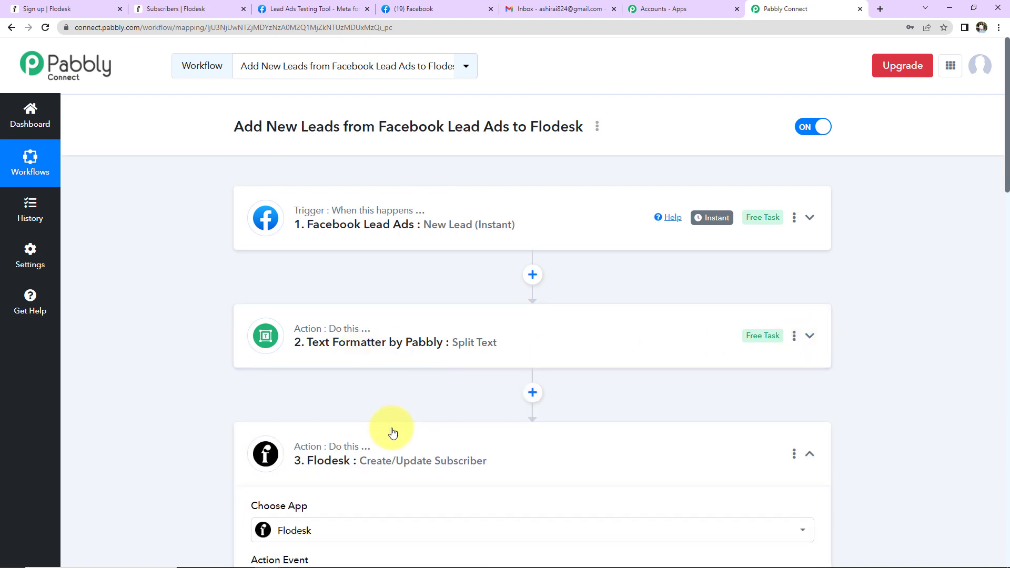
scroll(337, 390, down, 2)
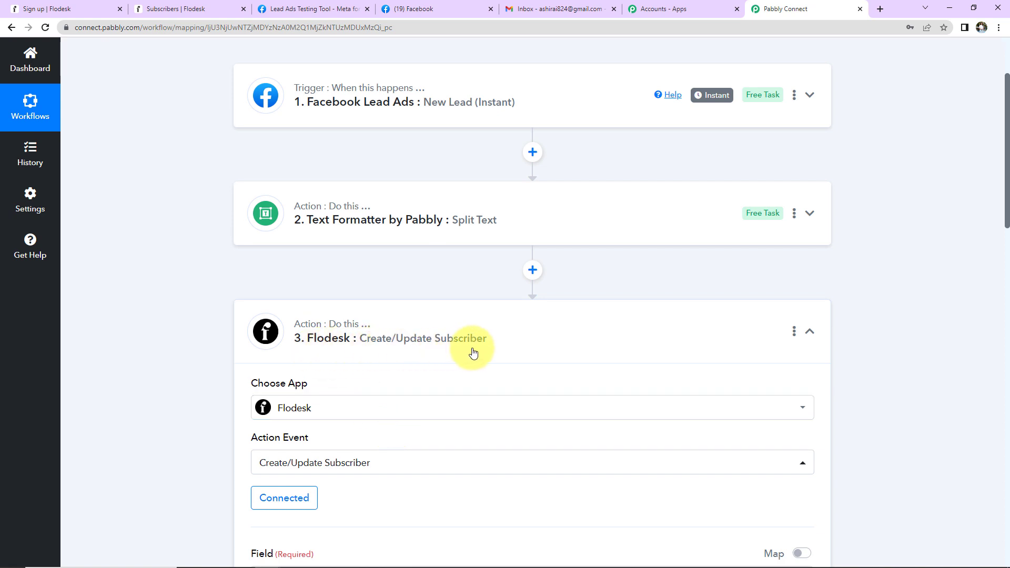
click(808, 332)
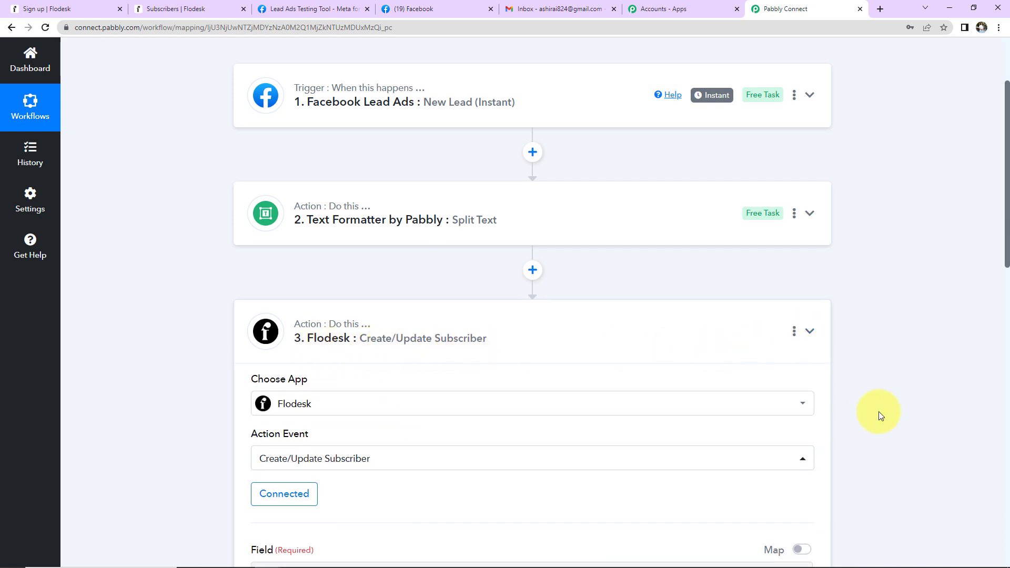